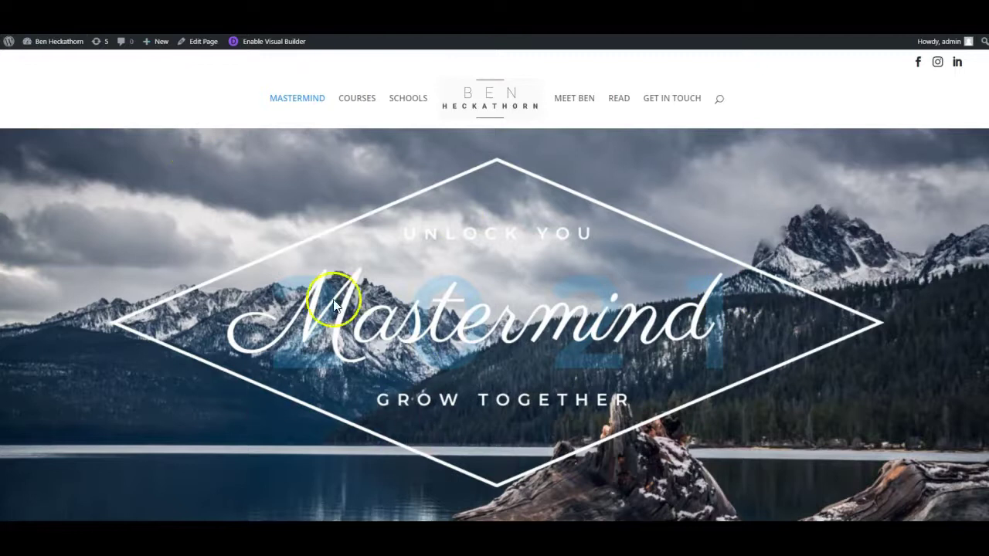
Step: Enable the Visual Builder on the Mastermind page and look over the hero, Join a Mastermind and About sections
left_click(273, 48)
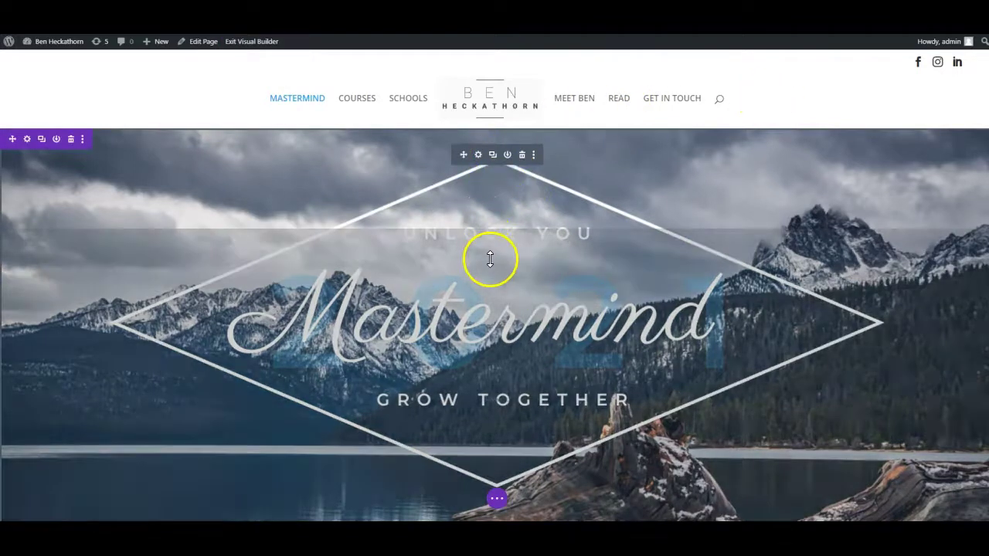
scroll(462, 276, "down", 1)
scroll(463, 285, "up", 1)
scroll(463, 285, "down", 5)
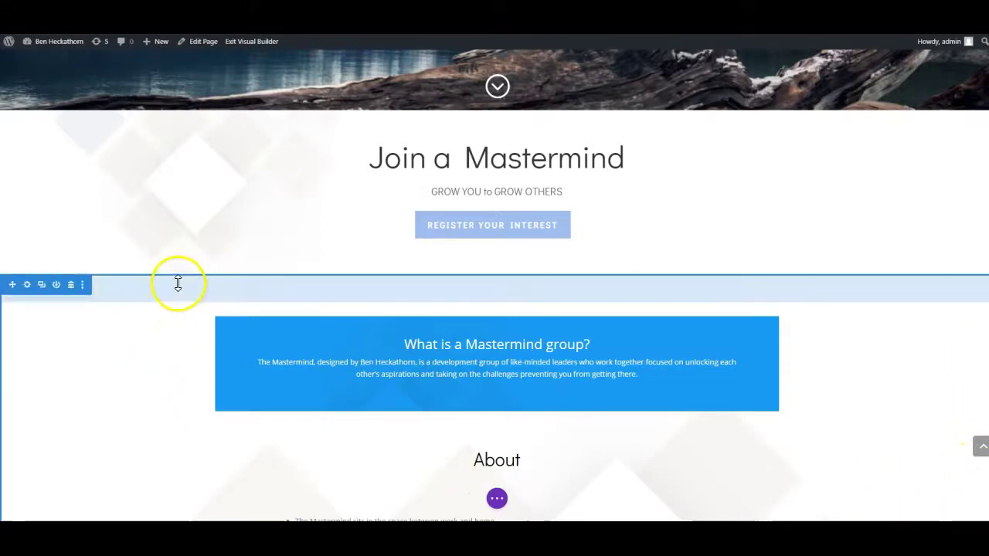
scroll(442, 347, "down", 2)
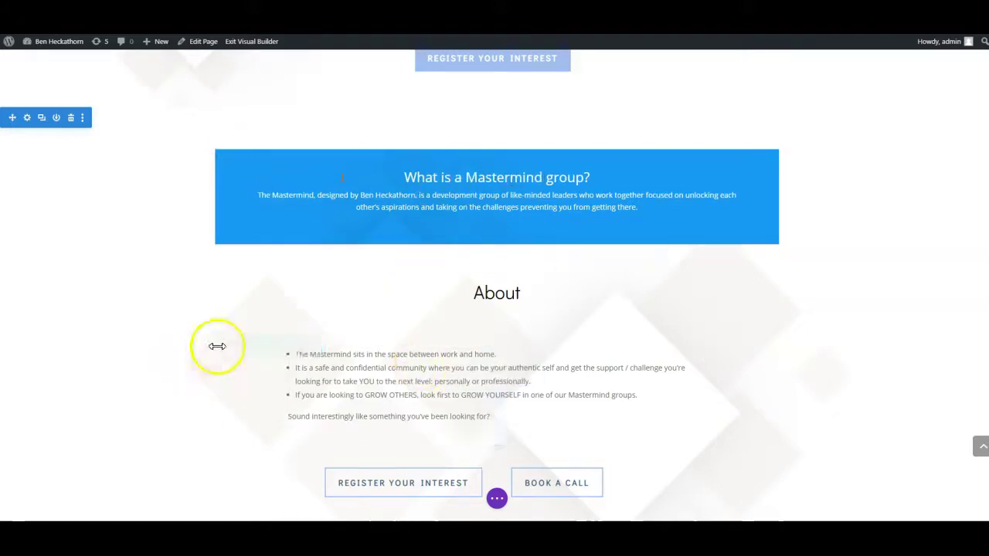
scroll(456, 247, "up", 1)
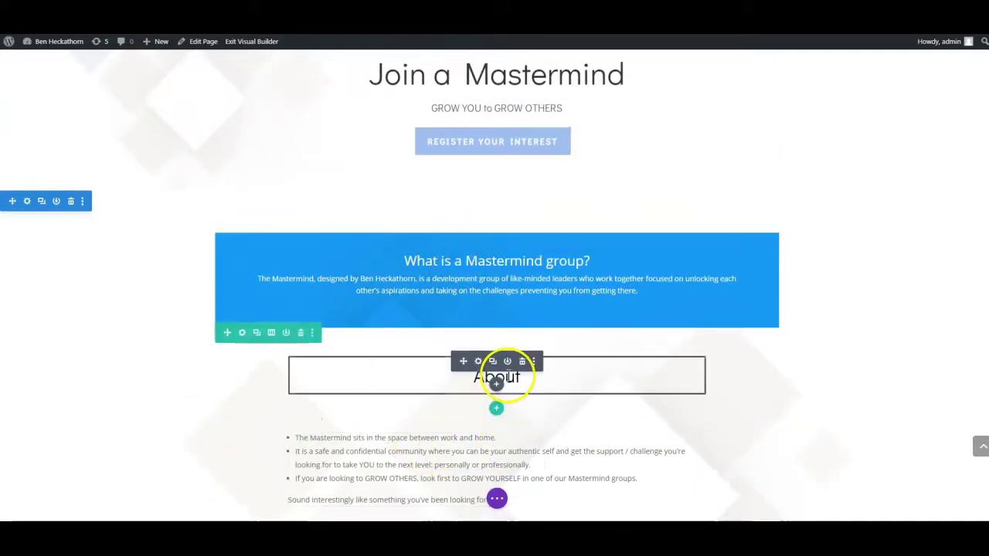
scroll(459, 309, "up", 4)
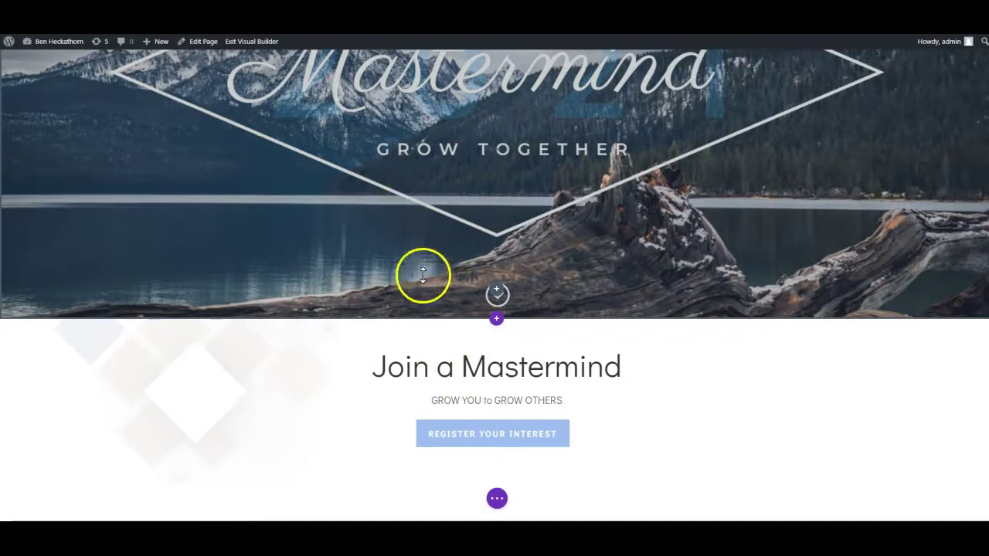
Step: Try inline editing by adding "hkjhjk" after "Join" in the header title and deleting it again
type("hkjhjk")
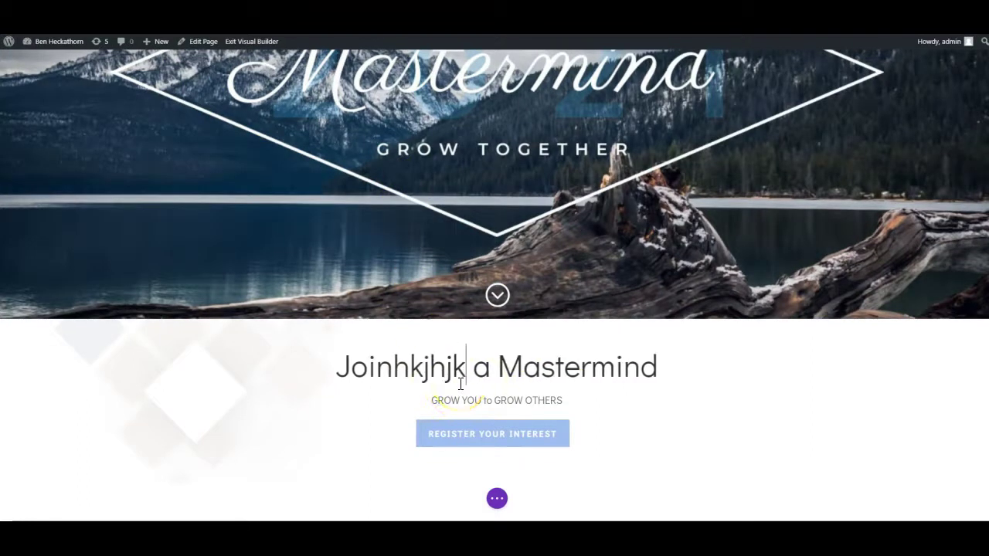
key("BackSpace")
key("BackSpace")
key("BackSpace")
key("BackSpace")
key("BackSpace")
key("BackSpace")
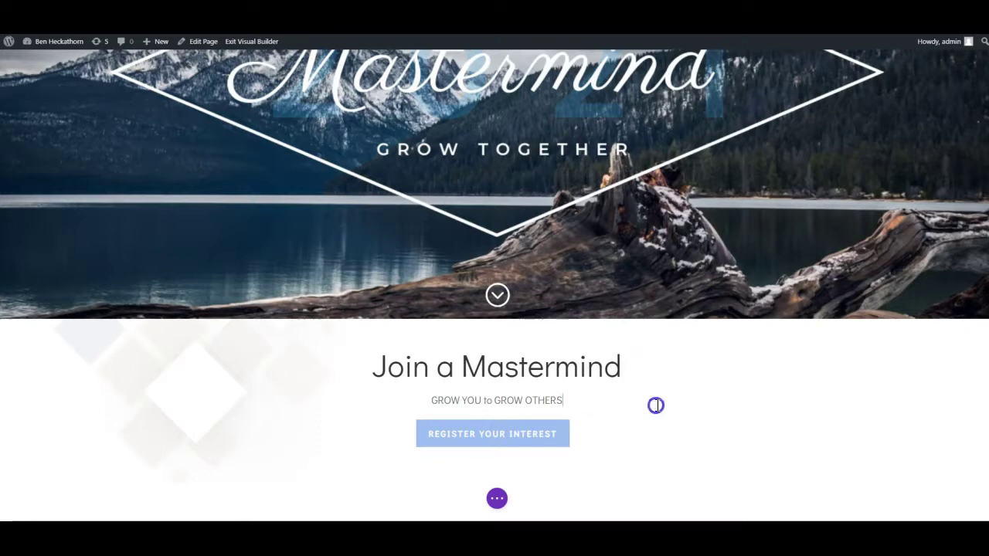
left_click_drag(877, 380, 600, 428)
left_click(577, 431)
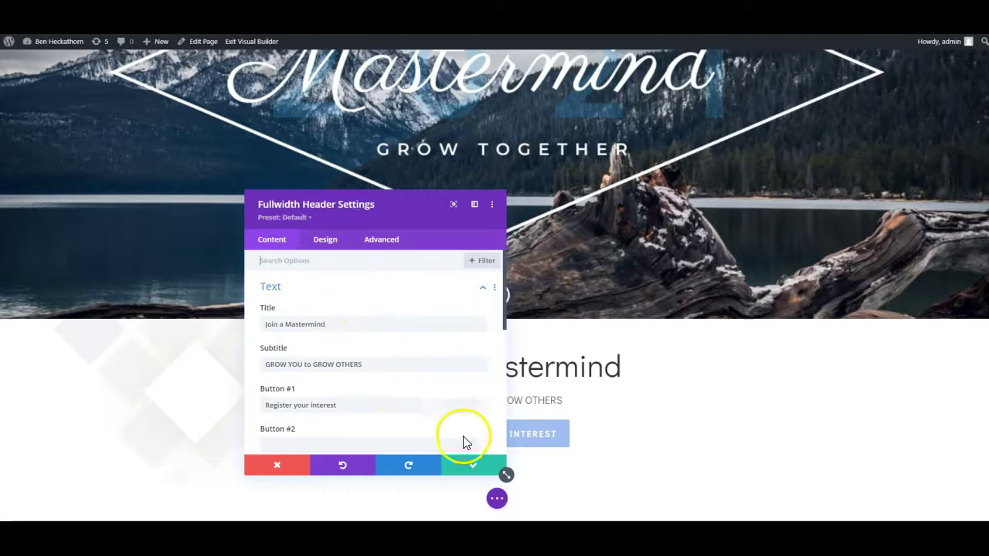
left_click(474, 466)
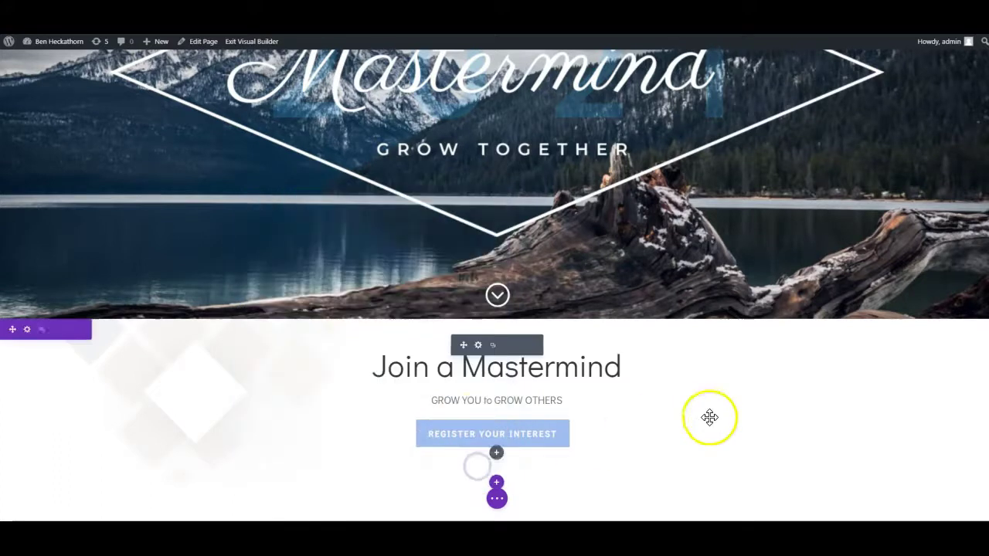
Step: Open the "Join a Mastermind" header's module settings, review its text fields and move the dialog clear of the header
scroll(733, 475, "down", 1)
scroll(616, 495, "down", 3)
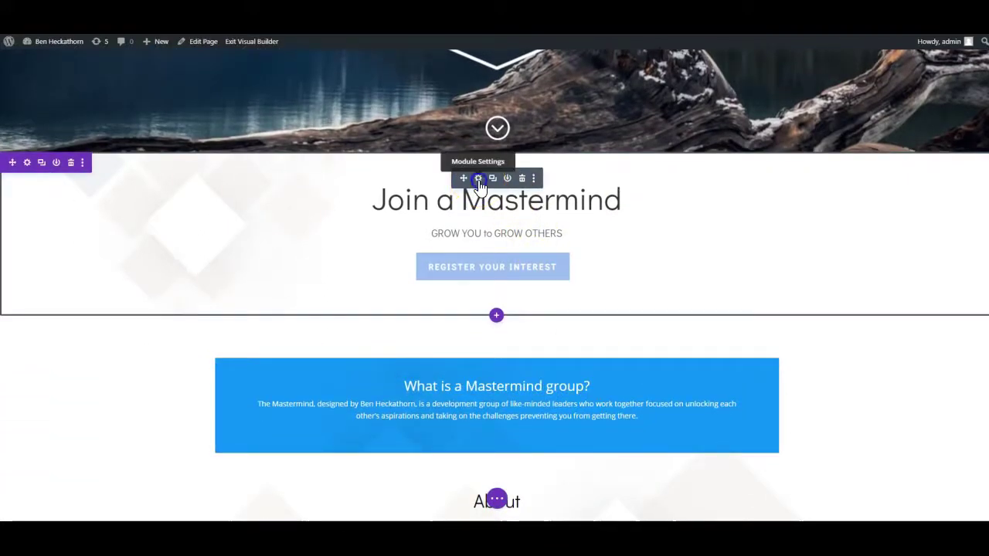
left_click(478, 179)
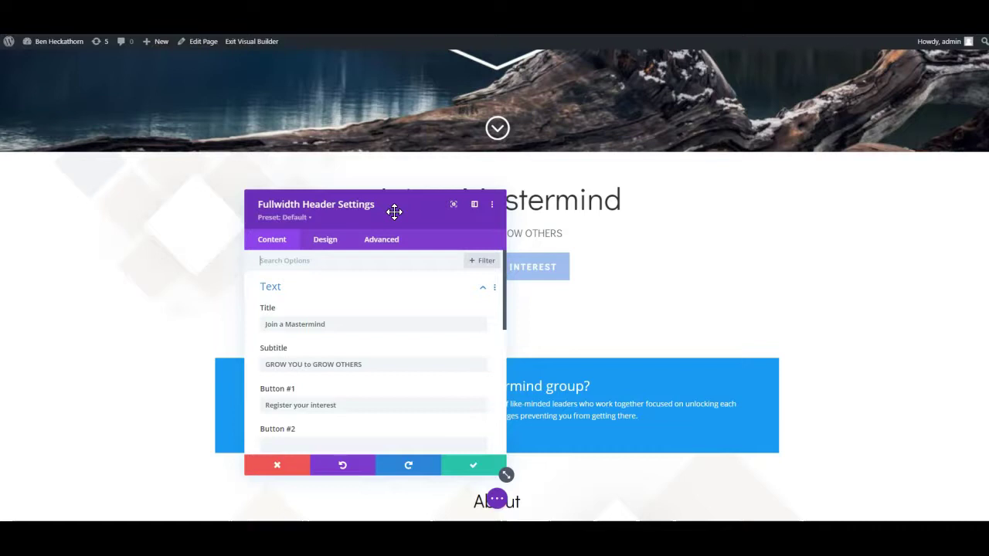
scroll(339, 343, "down", 4)
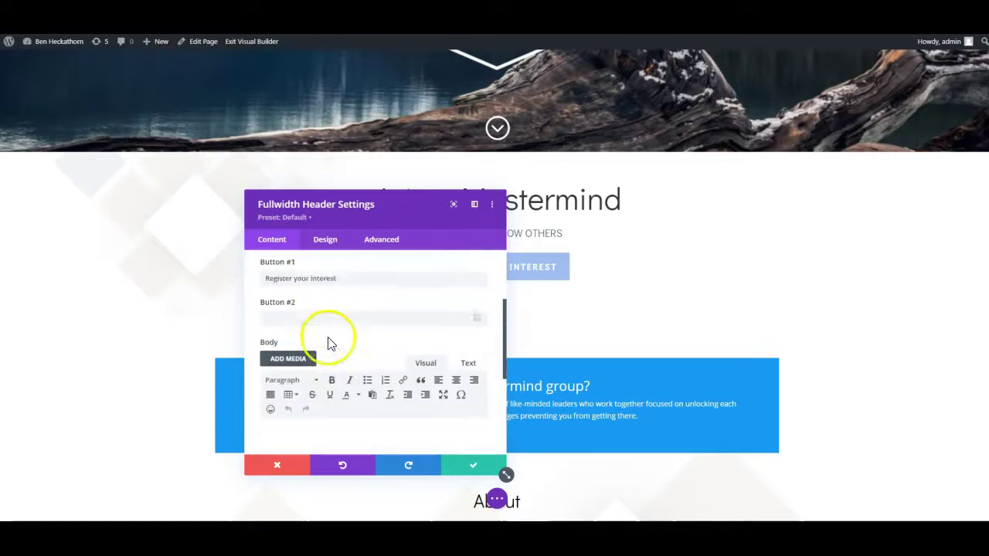
scroll(317, 344, "up", 2)
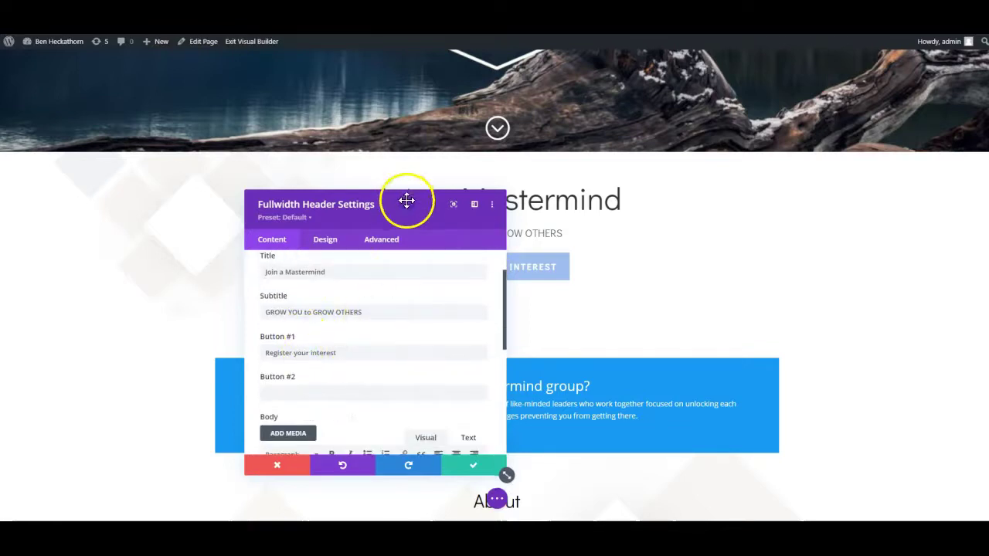
left_click_drag(406, 201, 263, 192)
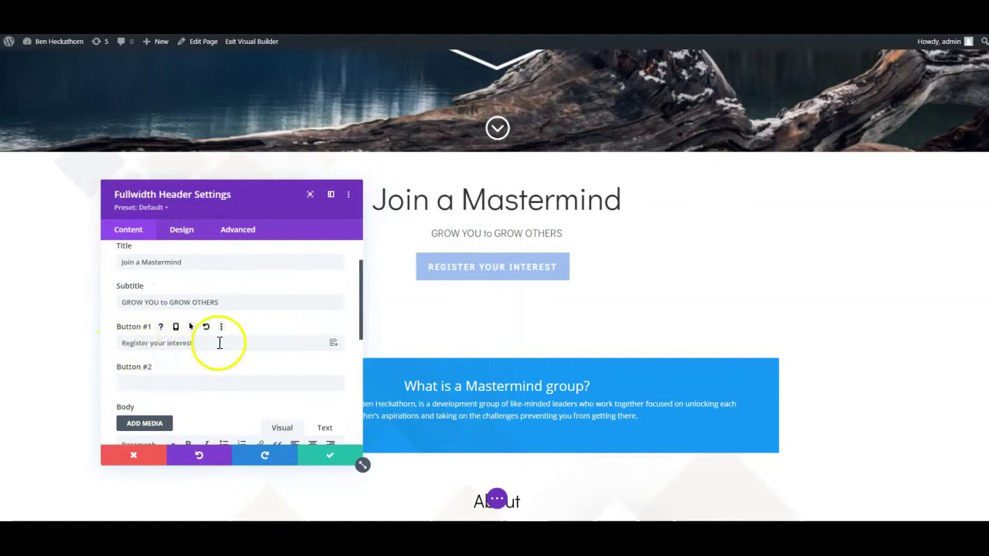
Step: Try adding the test text "hgjkj" to the header's body and delete it again
scroll(232, 363, "down", 3)
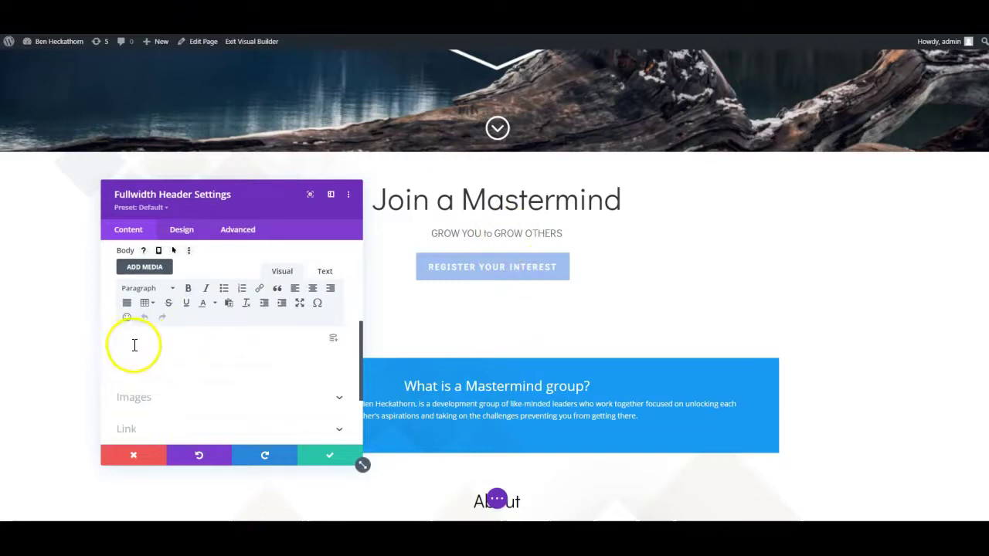
type("jkj")
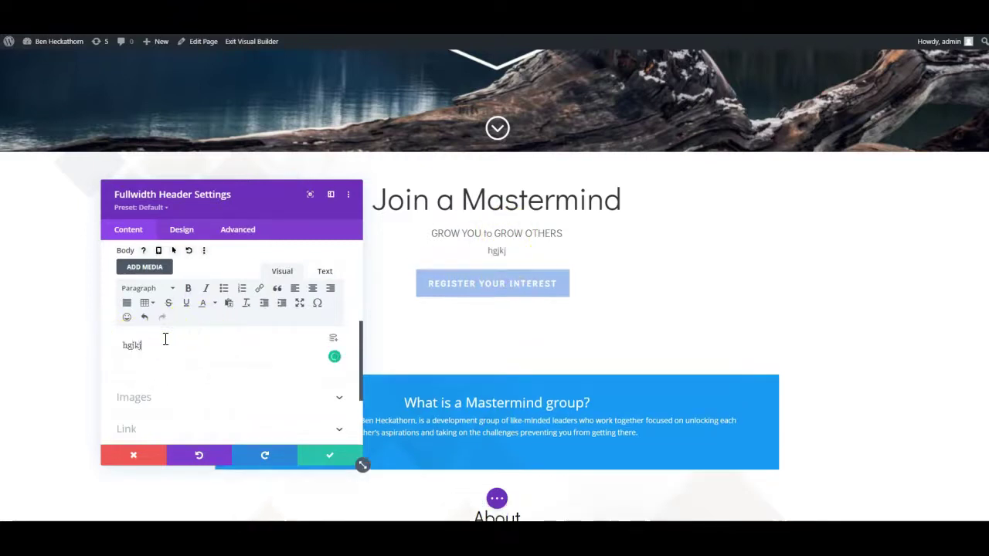
key("BackSpace")
key("BackSpace")
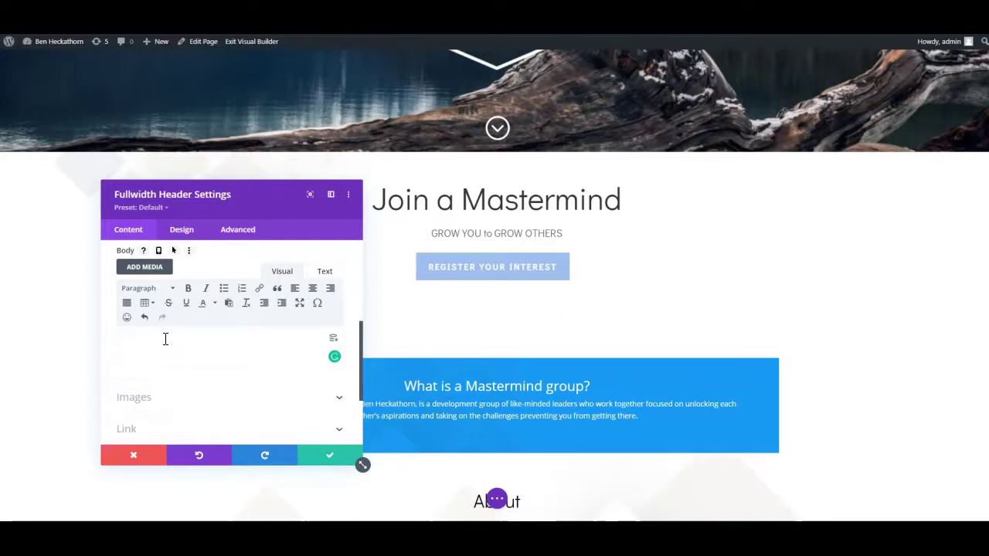
Step: Examine the header's image and button link settings and close the settings dialog
left_click(193, 398)
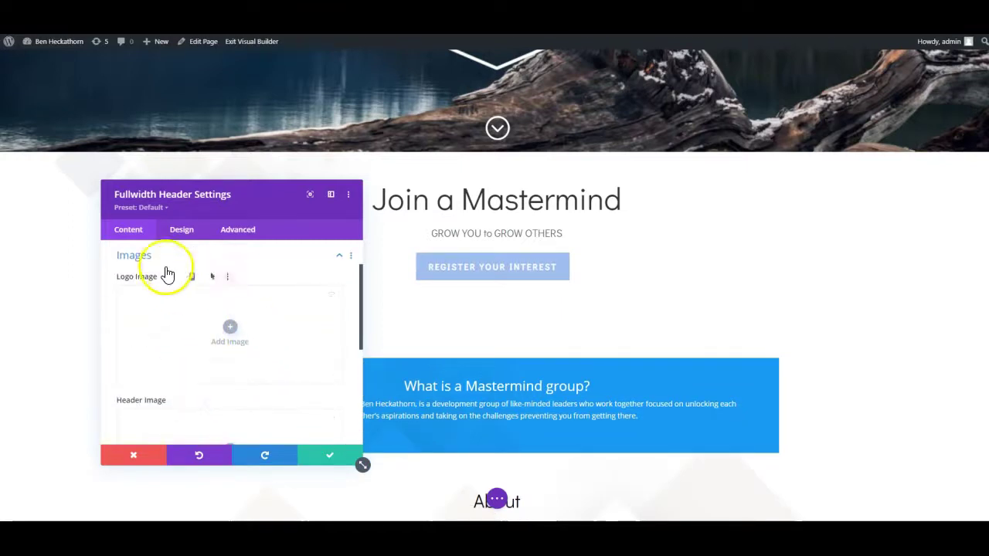
scroll(232, 360, "down", 5)
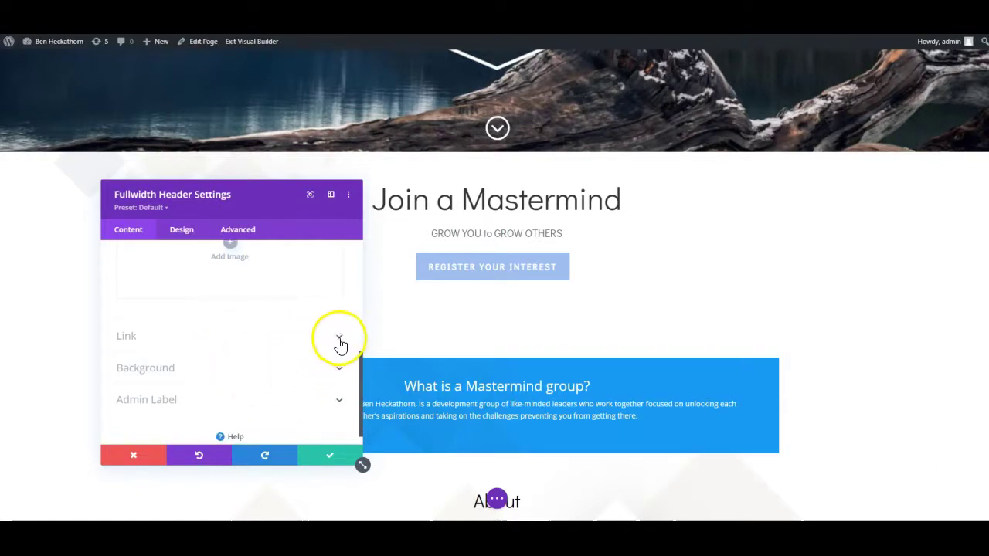
left_click(339, 340)
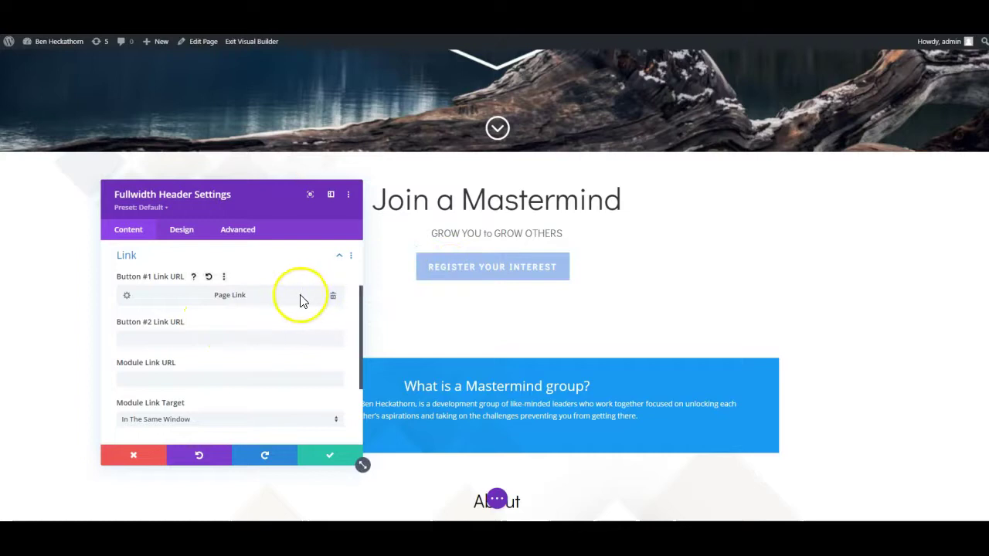
scroll(242, 367, "down", 3)
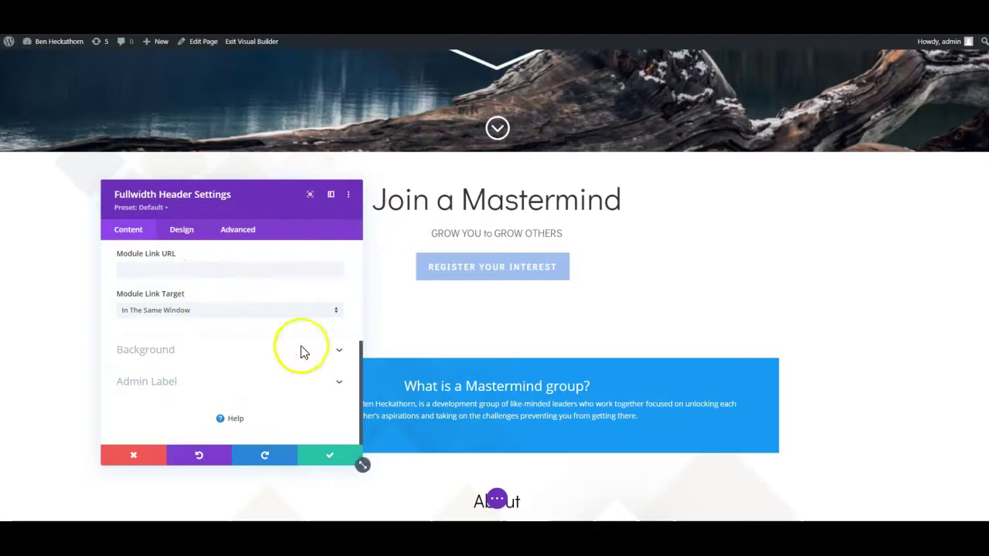
left_click(329, 455)
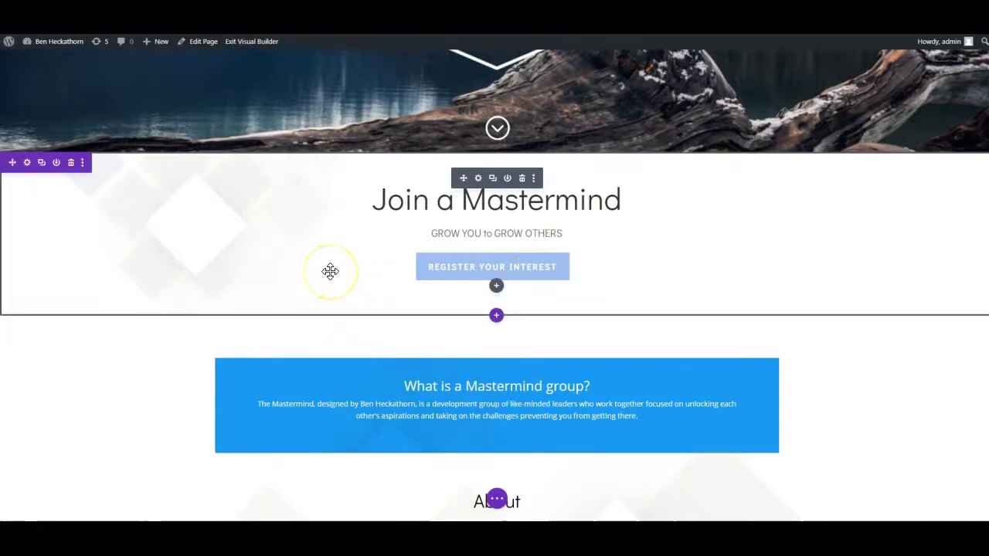
Step: Examine the title text design options of the "What is a Mastermind group?" call to action and close its settings
scroll(523, 287, "down", 2)
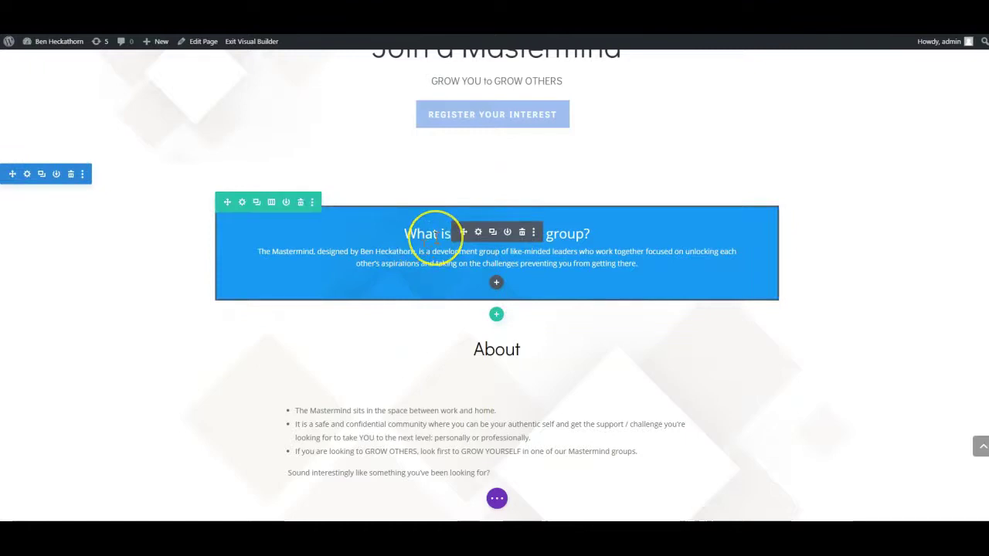
left_click_drag(437, 235, 480, 236)
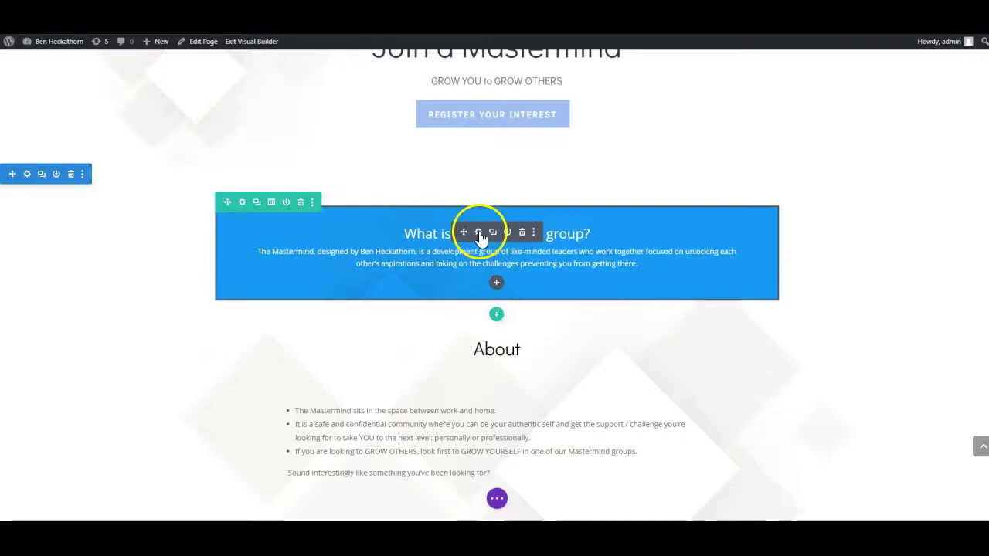
left_click(477, 232)
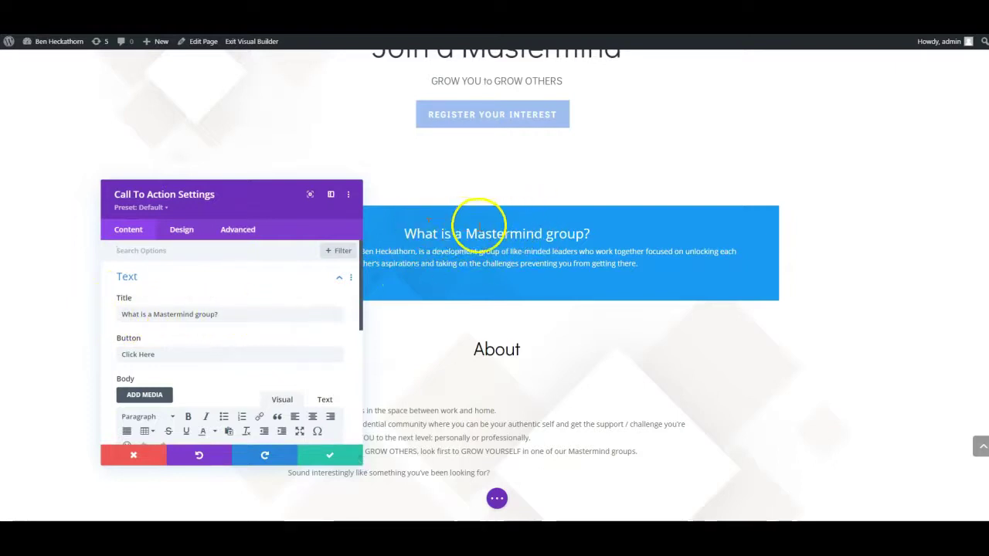
left_click(183, 232)
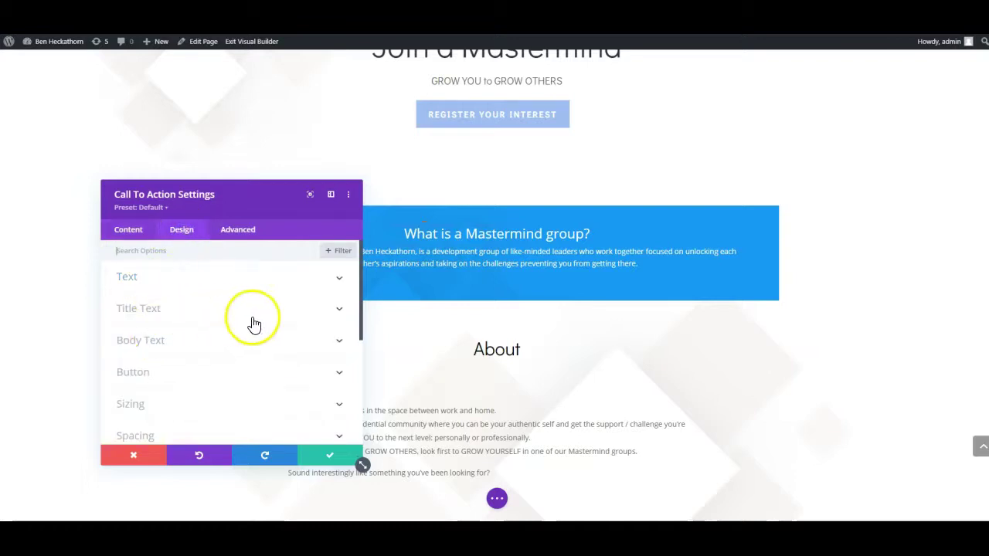
left_click(340, 313)
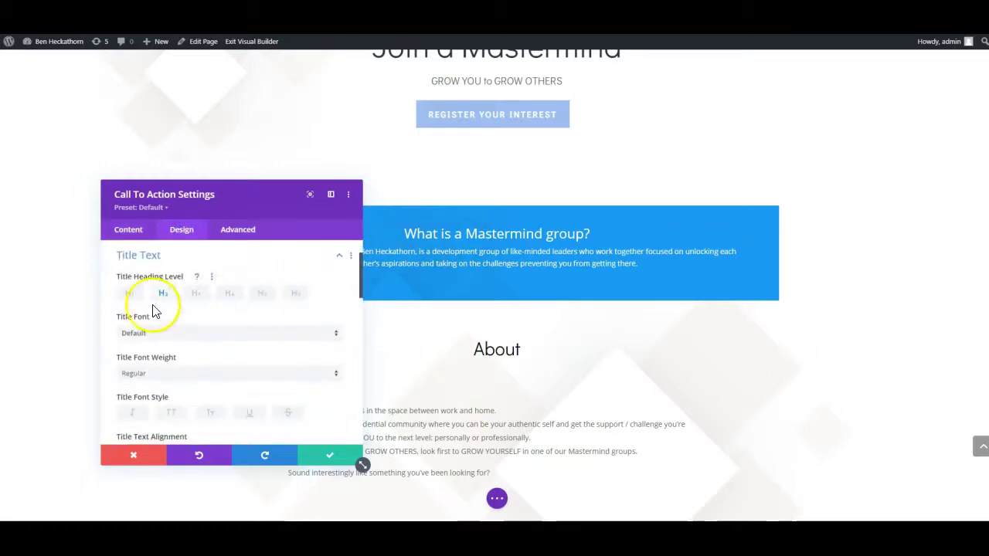
scroll(193, 328, "down", 2)
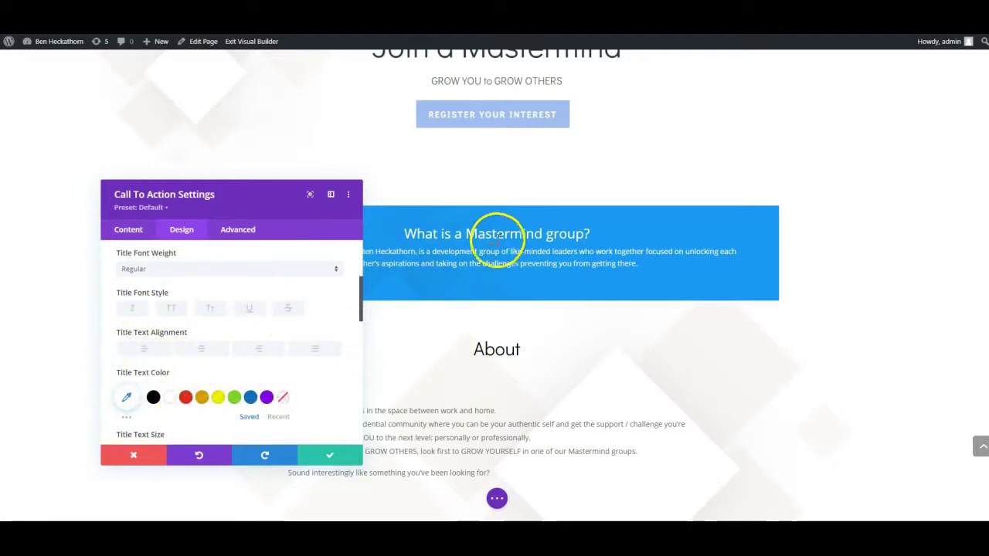
left_click(328, 457)
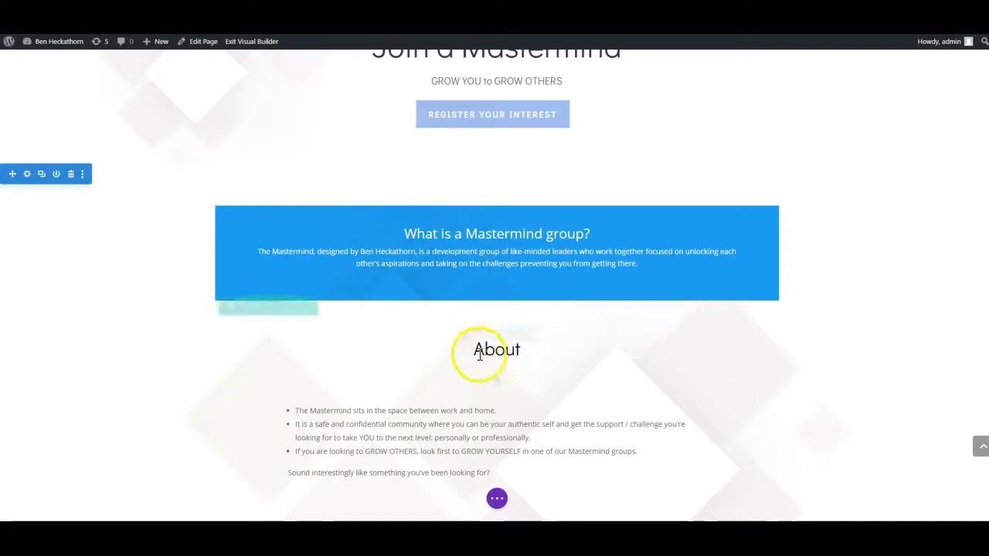
Step: Examine the inline formatting and heading level options of the "About" text module and close its settings
double_click(480, 355)
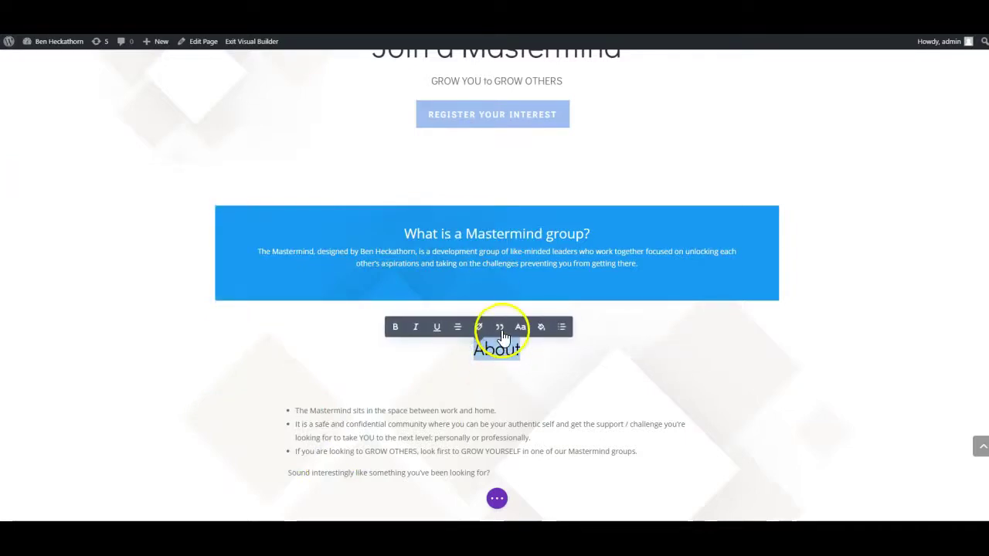
left_click(569, 372)
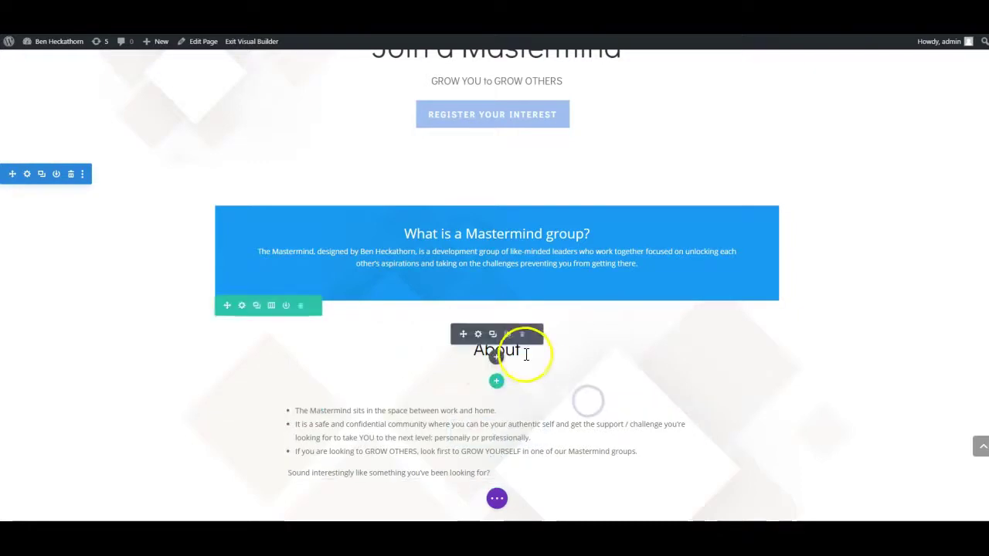
left_click(478, 337)
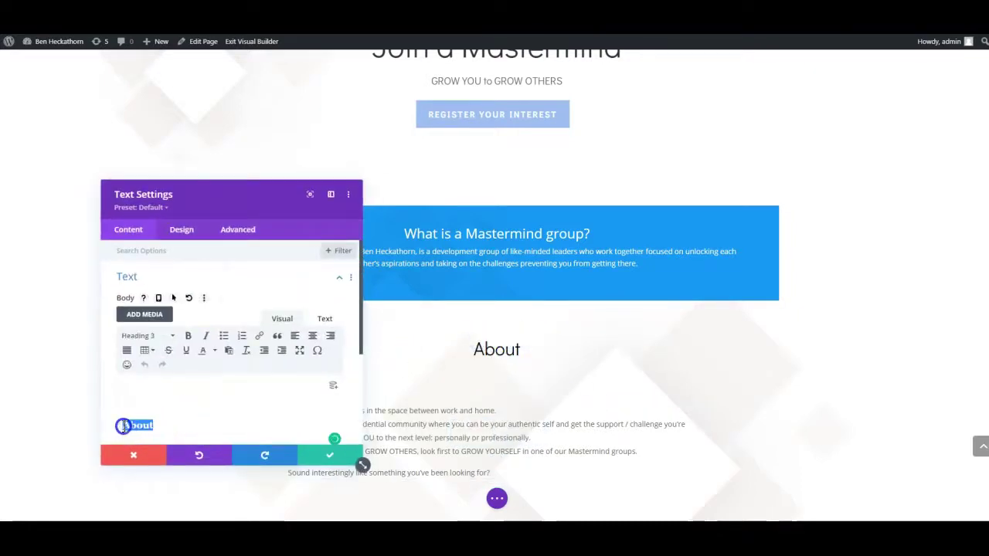
left_click(172, 337)
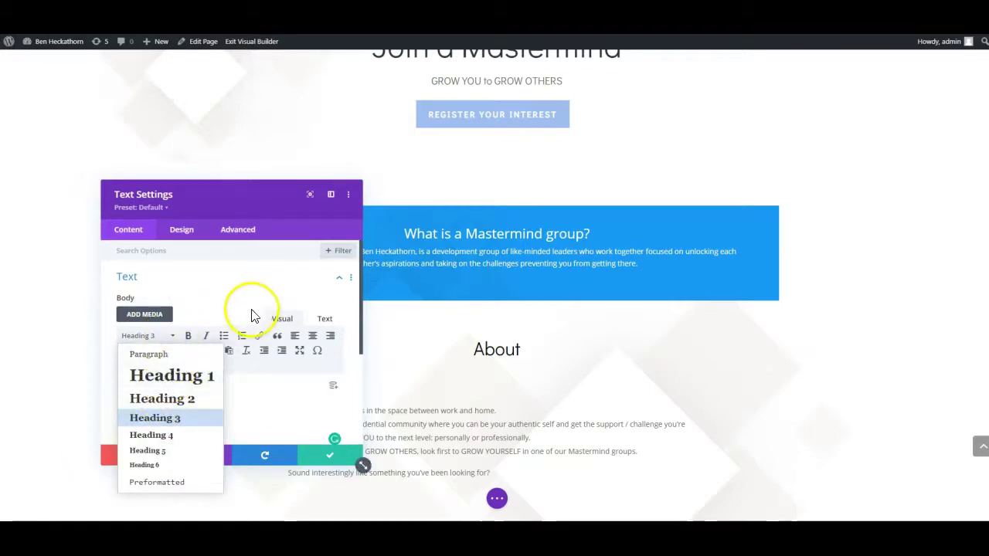
left_click(279, 295)
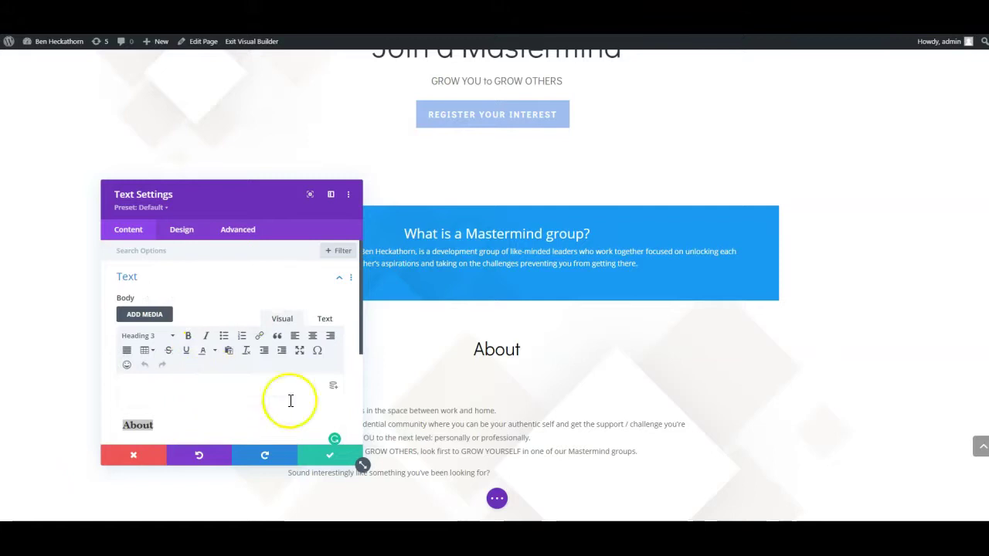
left_click(326, 458)
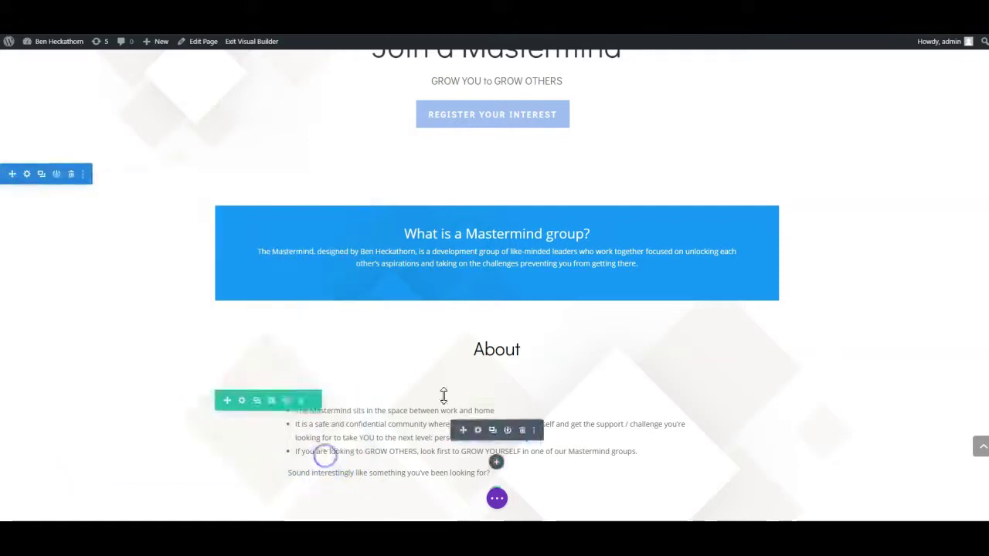
Step: Insert an Image module directly below the "About" heading module
scroll(464, 356, "down", 1)
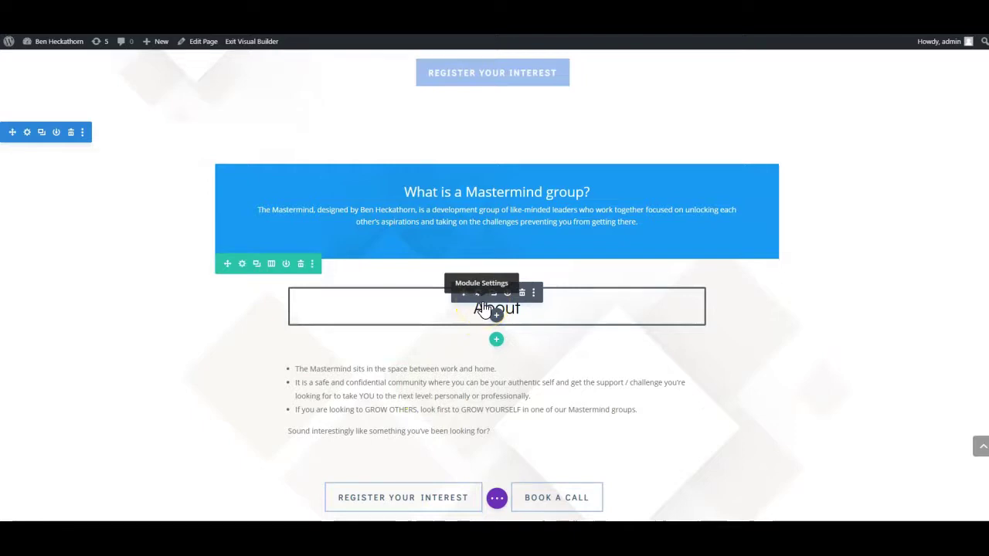
left_click(584, 300)
left_click(631, 305)
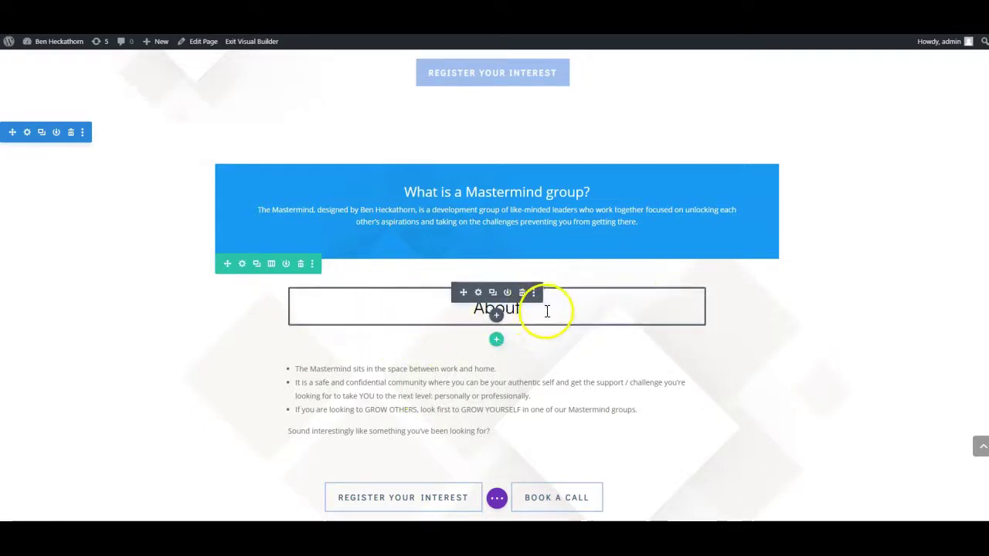
left_click(498, 317)
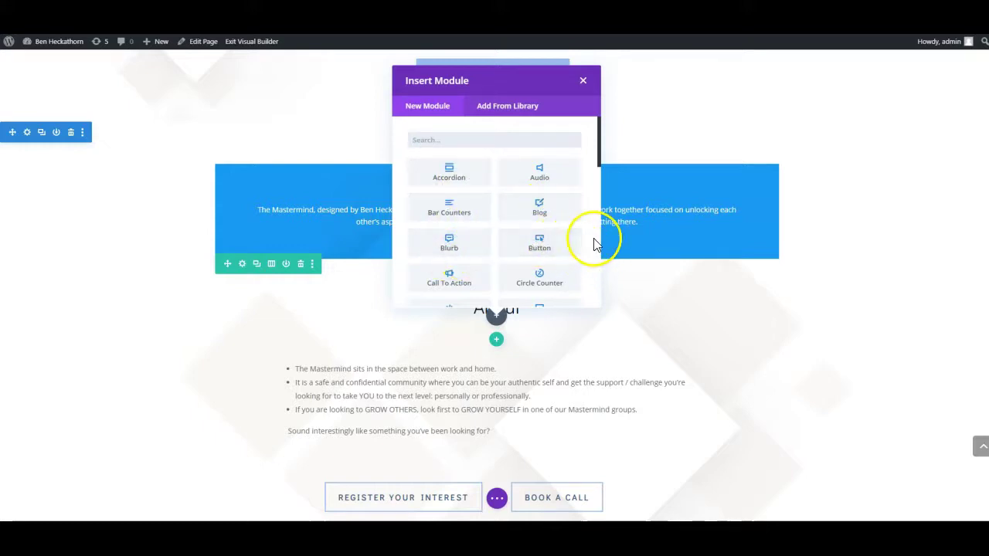
scroll(585, 247, "down", 3)
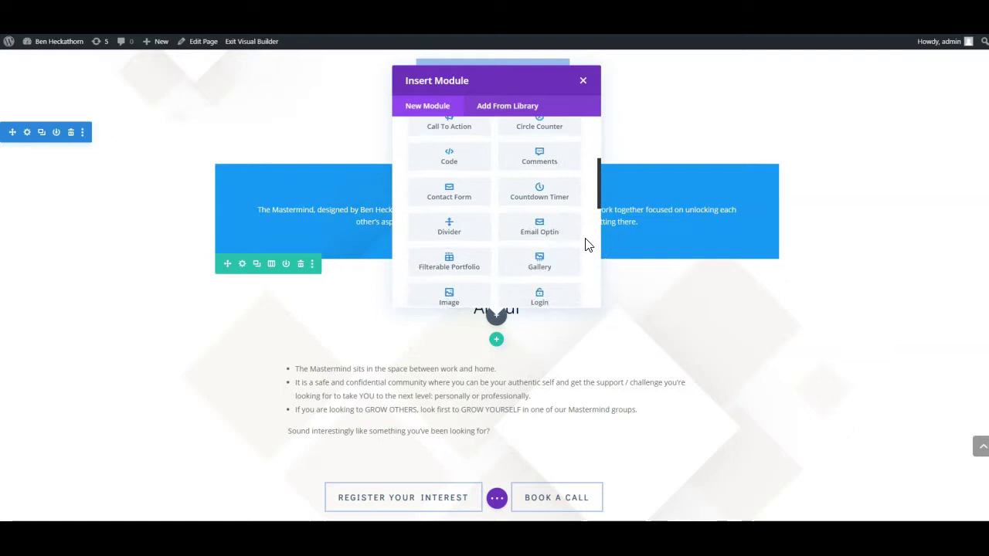
left_click(579, 229)
scroll(580, 227, "up", 1)
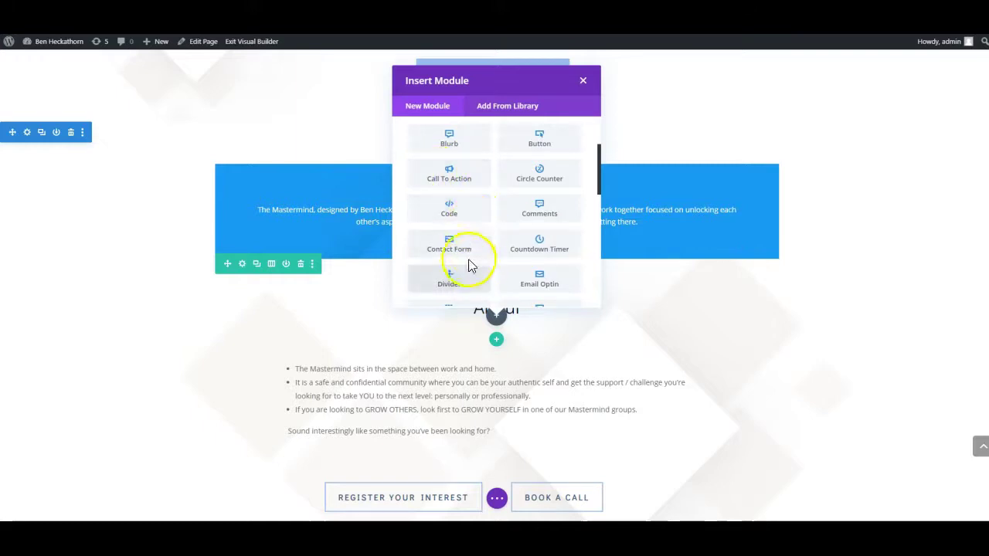
scroll(469, 255, "down", 1)
scroll(487, 263, "down", 2)
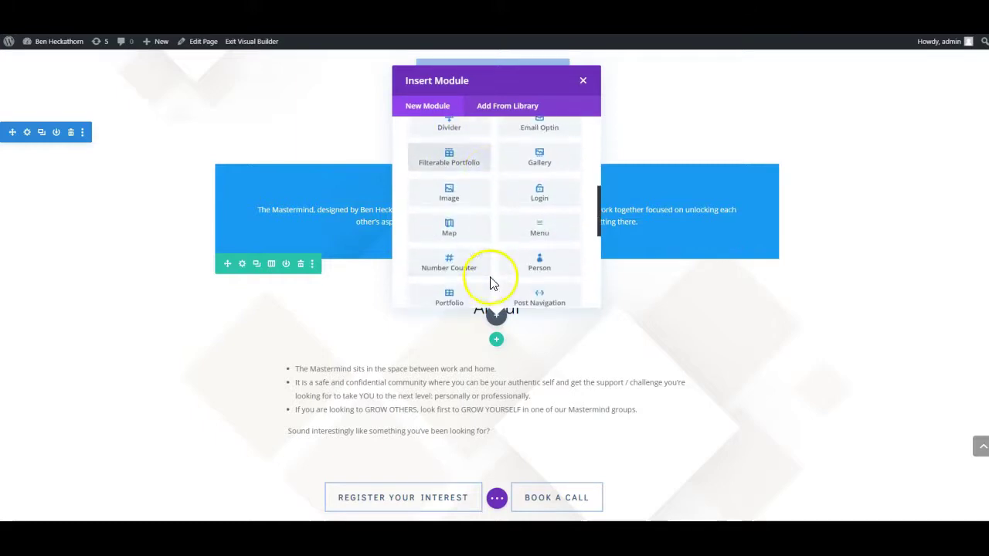
scroll(484, 268, "down", 2)
scroll(483, 267, "down", 1)
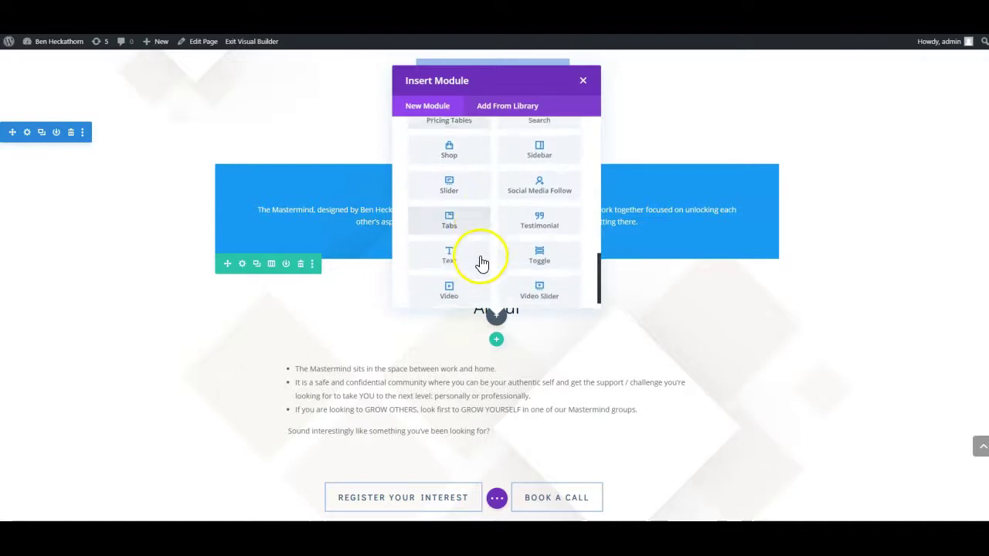
scroll(481, 264, "down", 1)
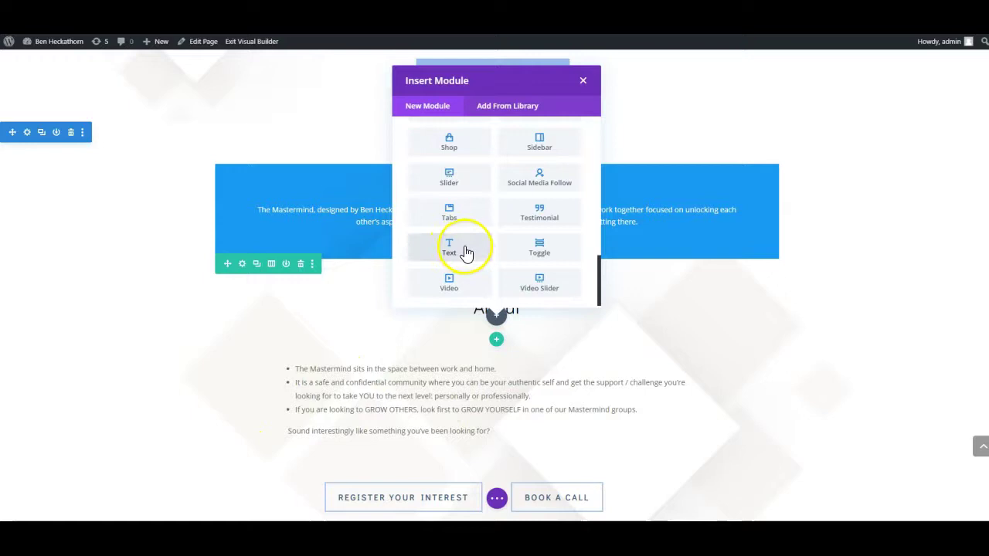
scroll(465, 269, "up", 2)
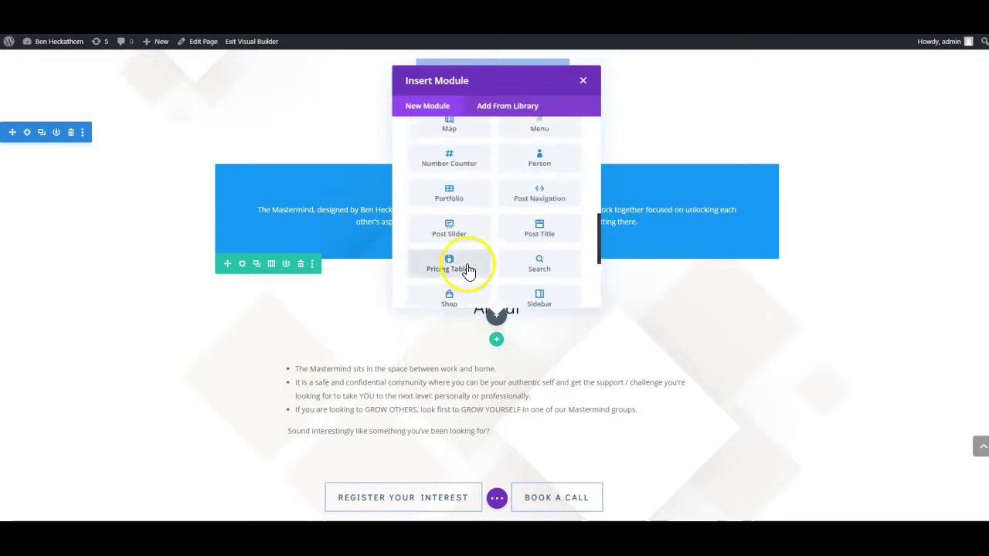
scroll(468, 269, "up", 2)
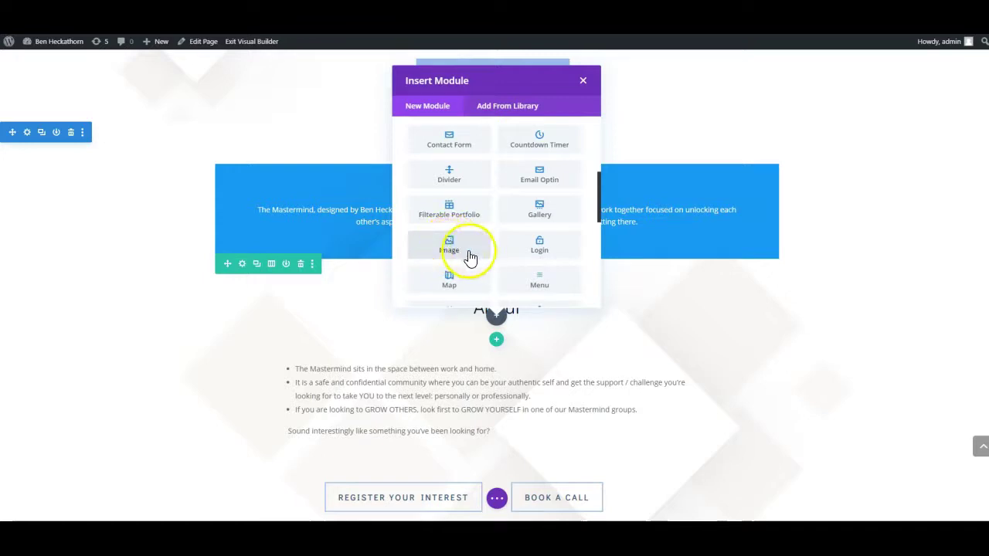
left_click(438, 246)
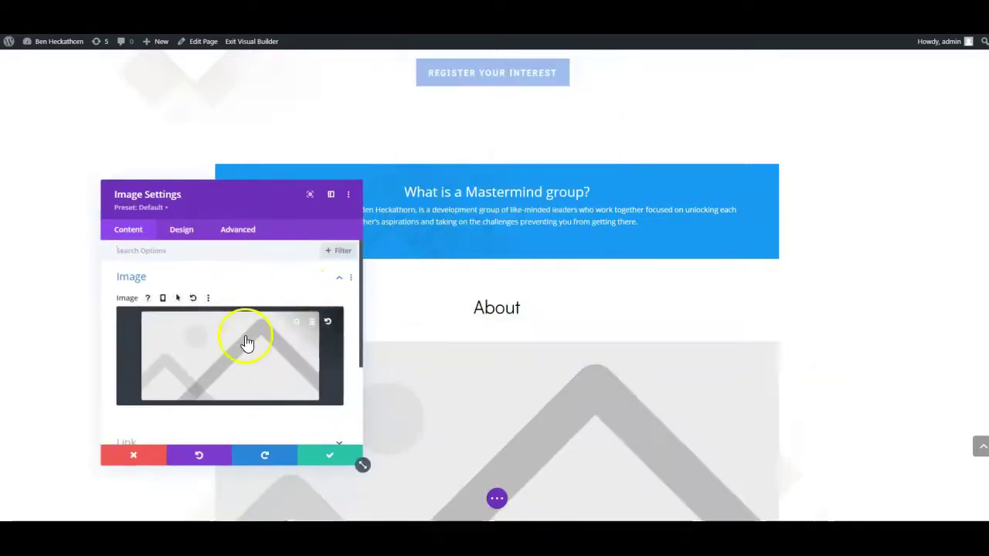
Step: Replace the placeholder image with portrait-square-03.jpg from the media library and save the module
left_click(296, 324)
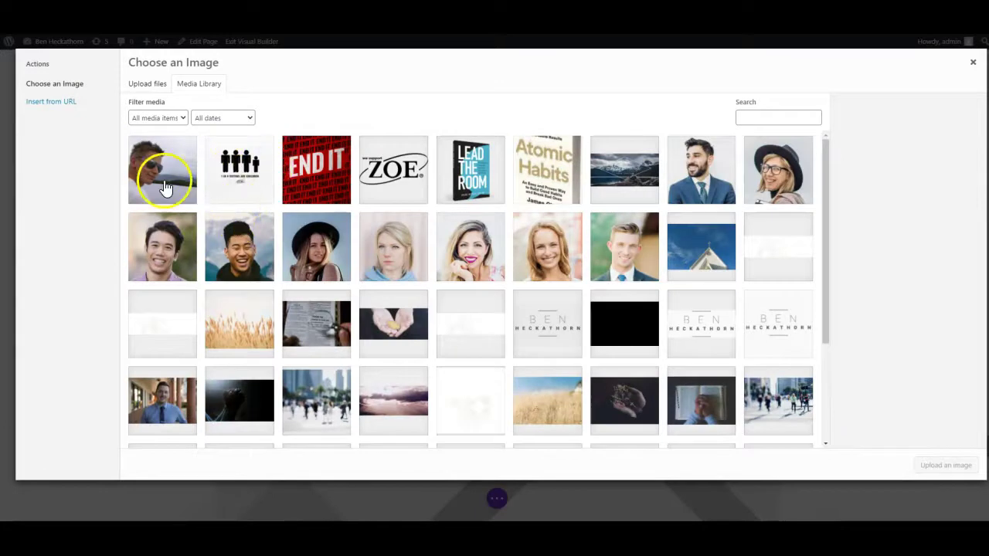
left_click(183, 267)
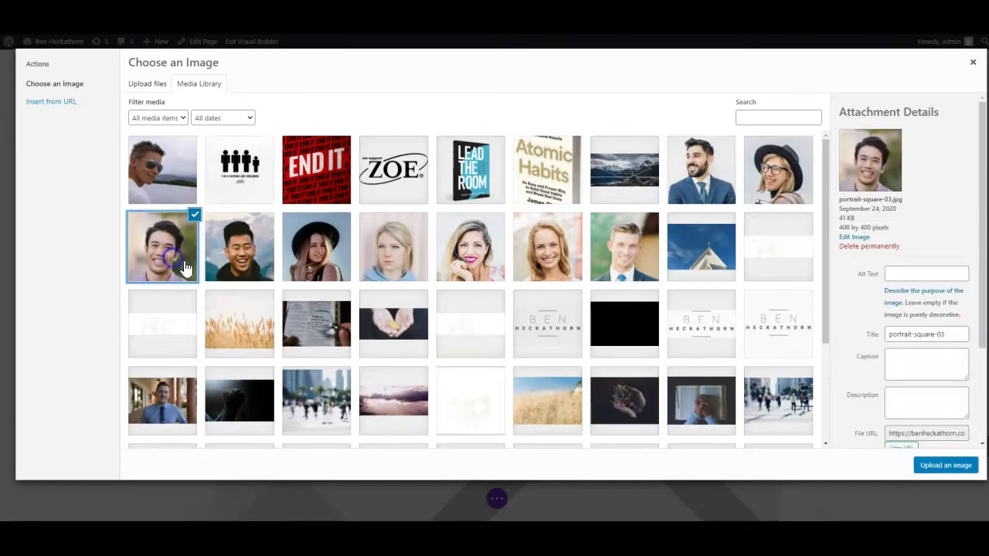
left_click(942, 467)
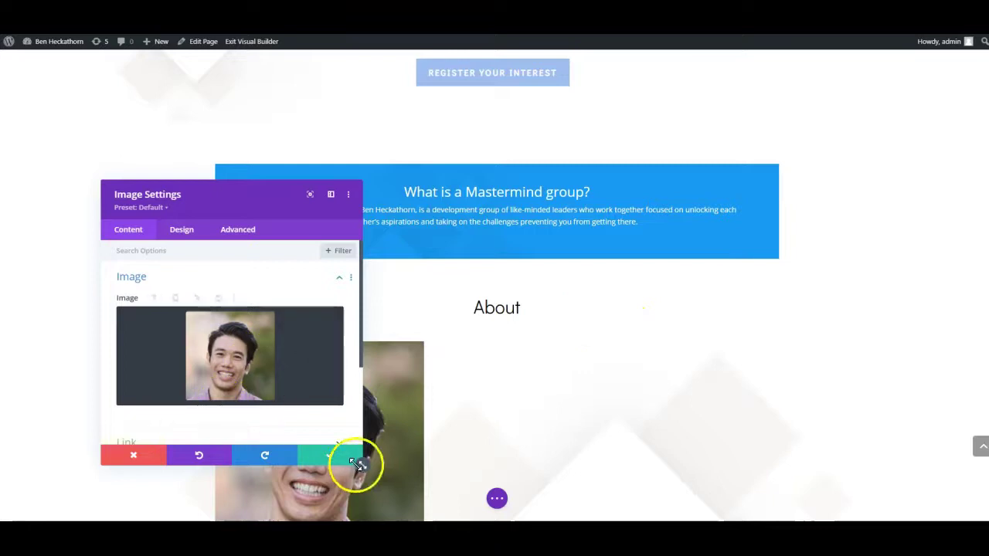
left_click(328, 455)
Step: Set the alignment of the portrait image below "About" to center in its design settings
scroll(509, 389, "down", 2)
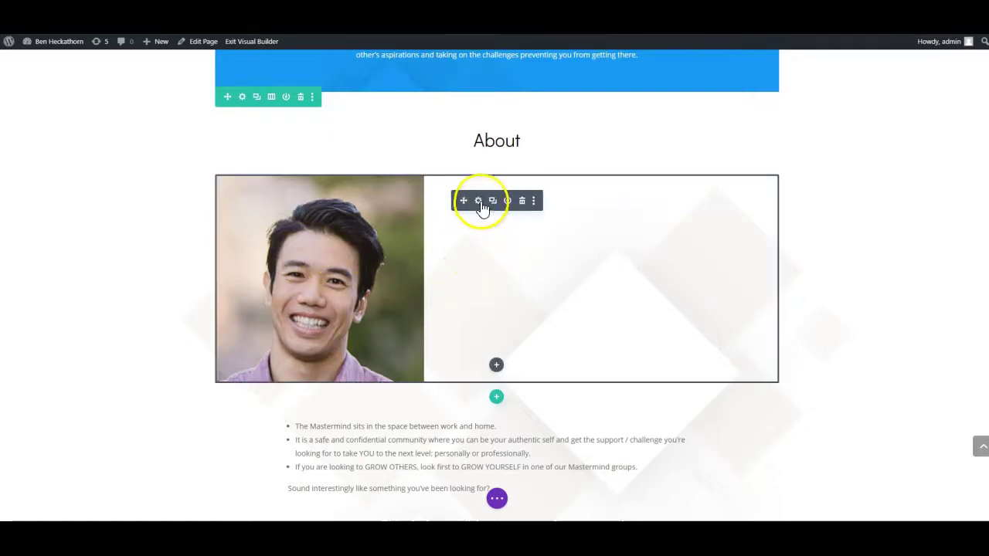
left_click(479, 203)
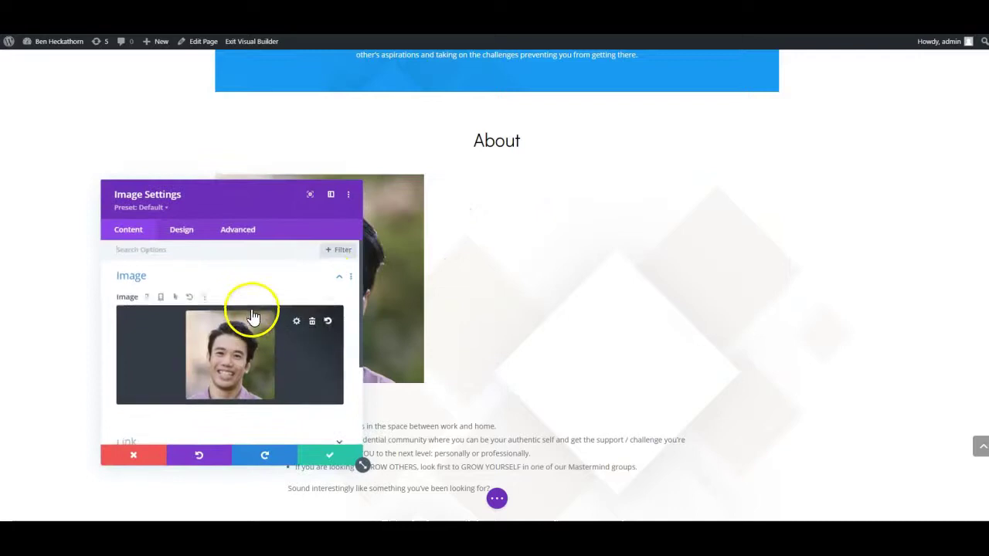
scroll(248, 321, "down", 3)
scroll(227, 360, "up", 3)
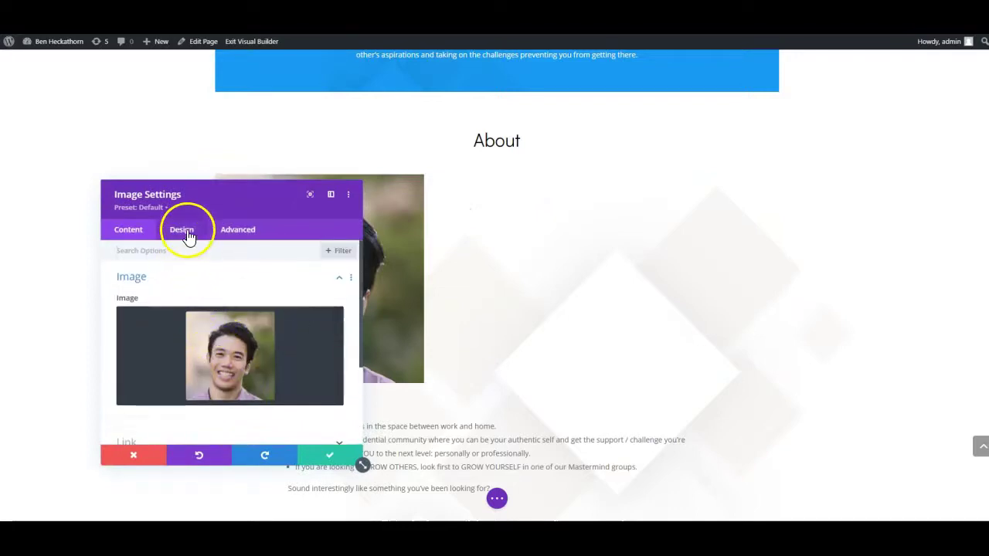
left_click(186, 232)
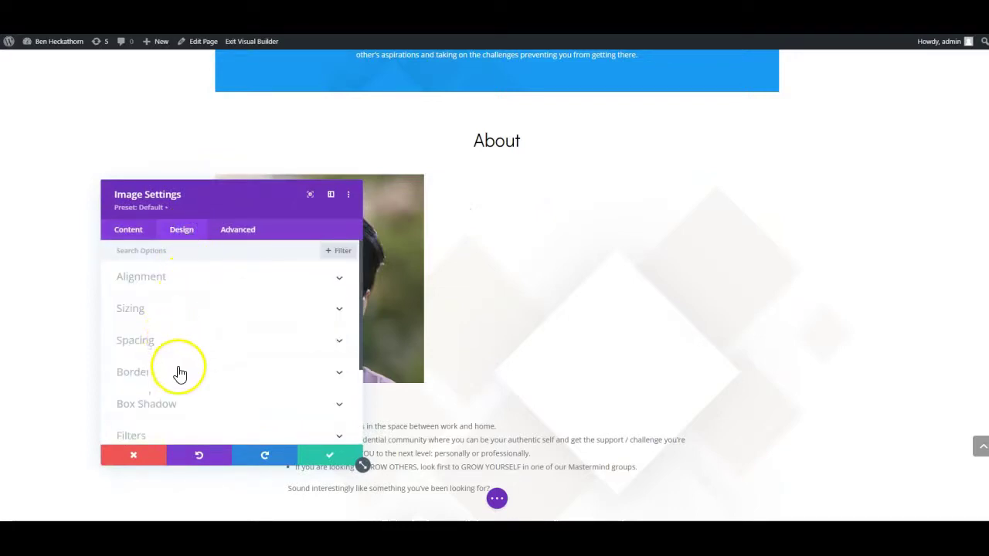
left_click(188, 279)
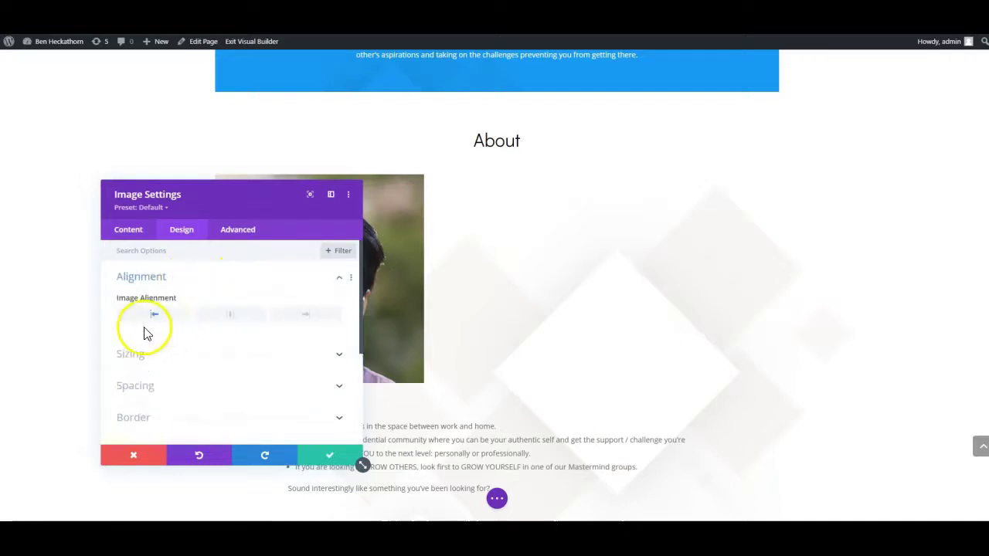
left_click(229, 314)
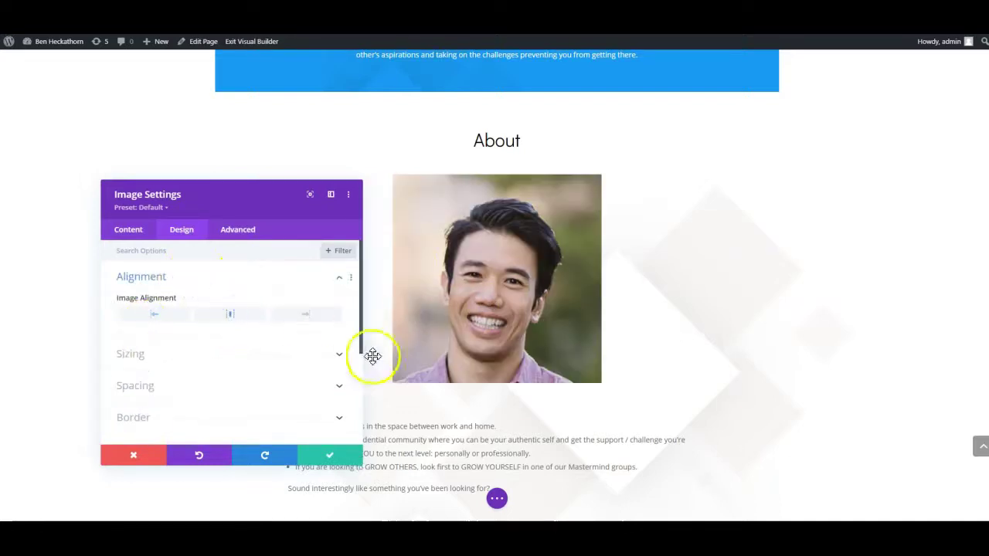
Step: Give the portrait image the box shadow preset offset to the lower right and save its settings
left_click(333, 357)
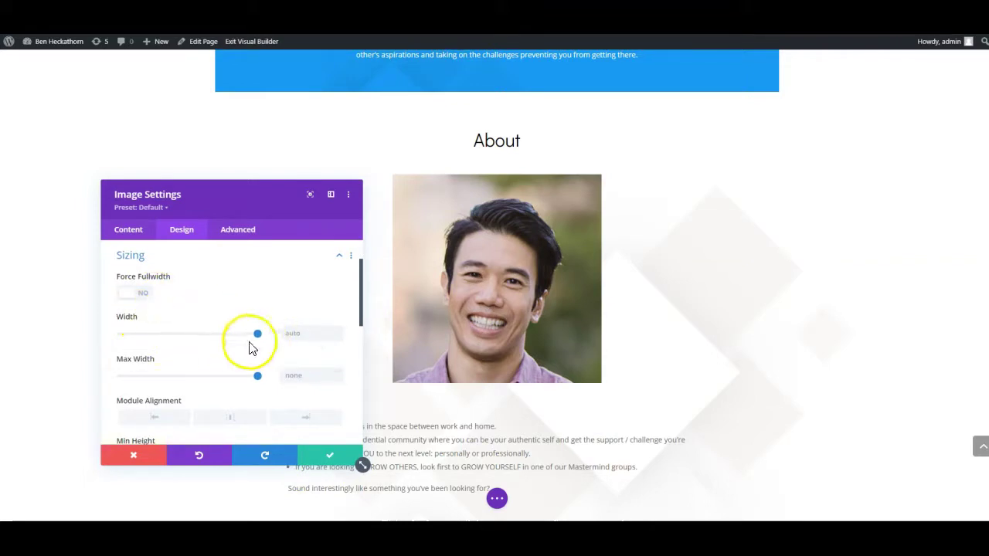
scroll(220, 376, "down", 5)
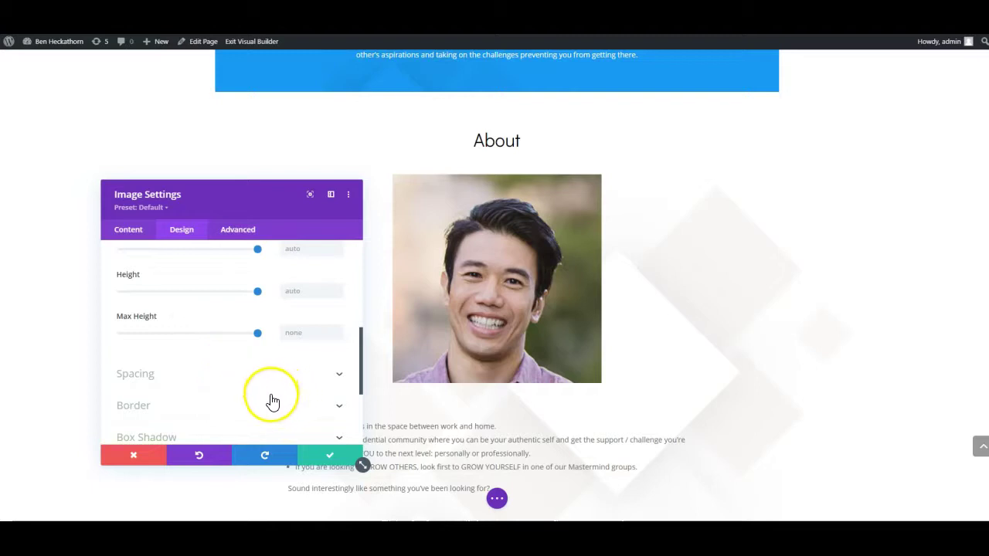
scroll(286, 397, "down", 1)
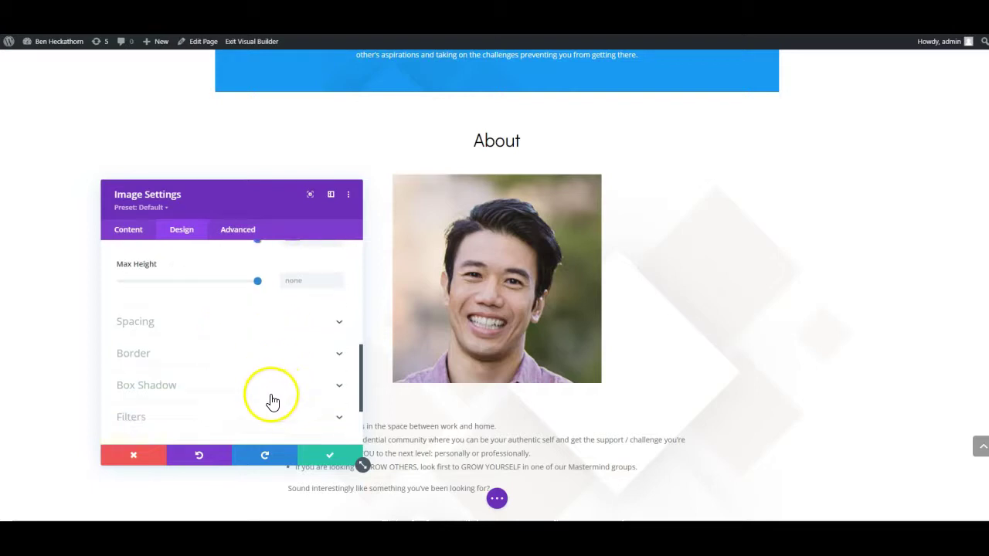
left_click(329, 386)
scroll(259, 374, "up", 1)
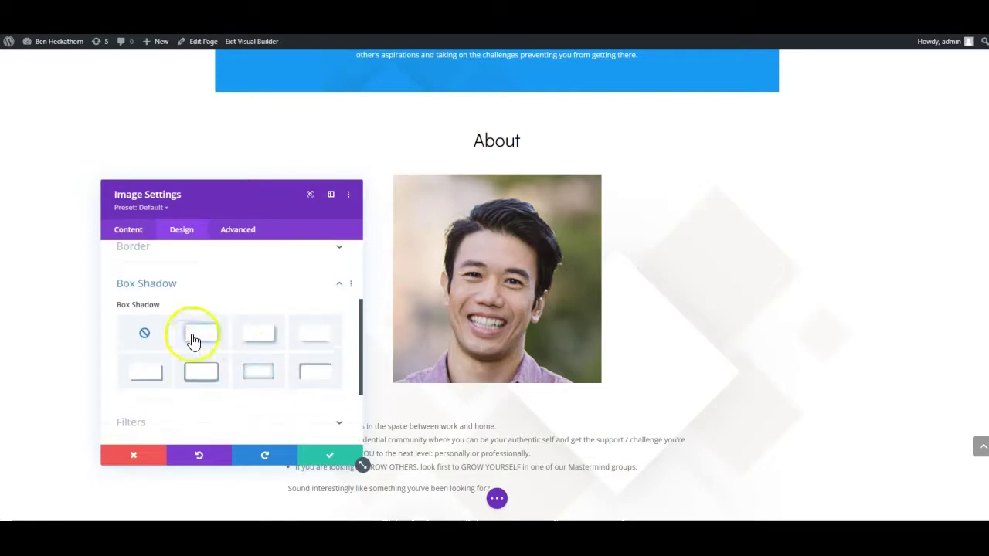
left_click(194, 338)
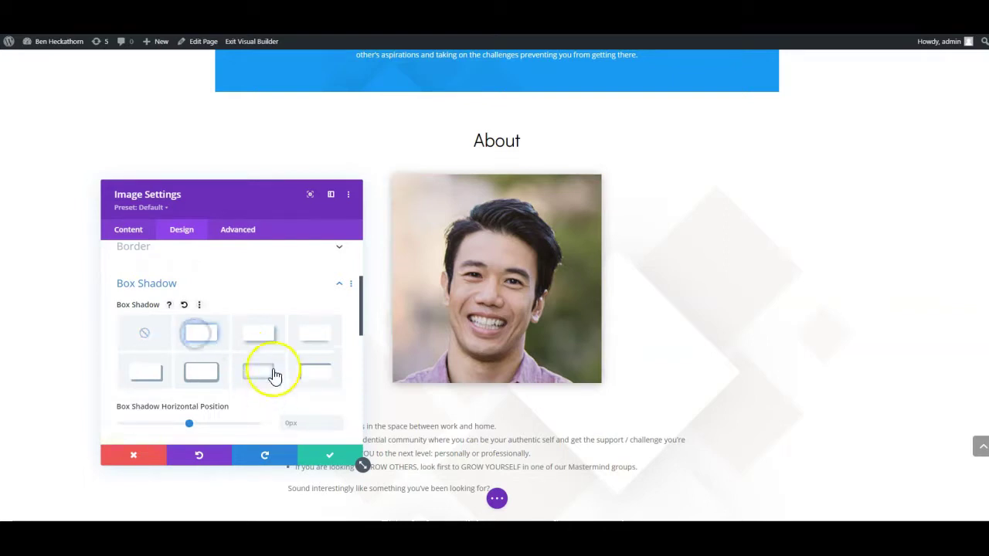
left_click(261, 333)
left_click(317, 340)
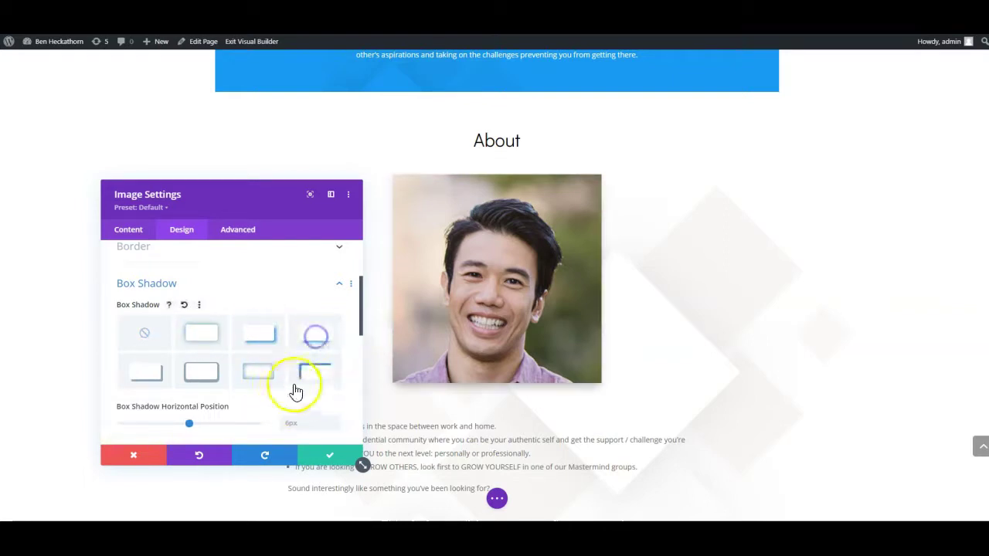
left_click(261, 334)
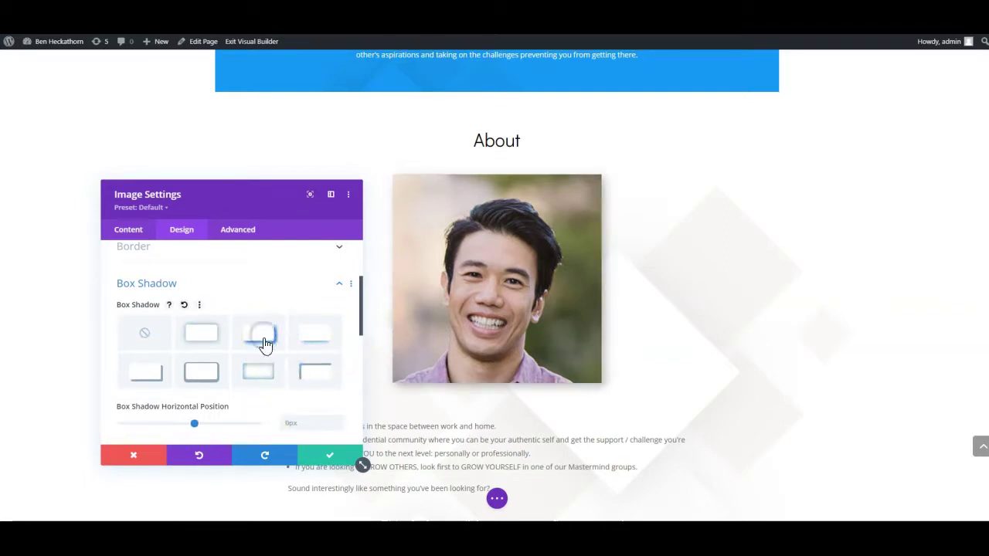
left_click(326, 458)
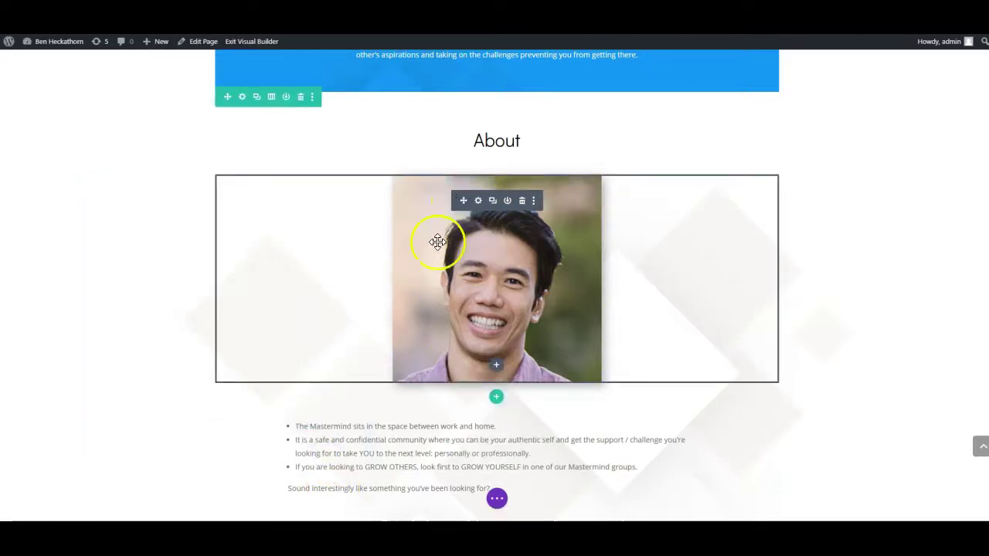
Step: Move the portrait image below the bulleted Mastermind text and change that row's layout to two equal columns
left_click_drag(464, 200, 519, 330)
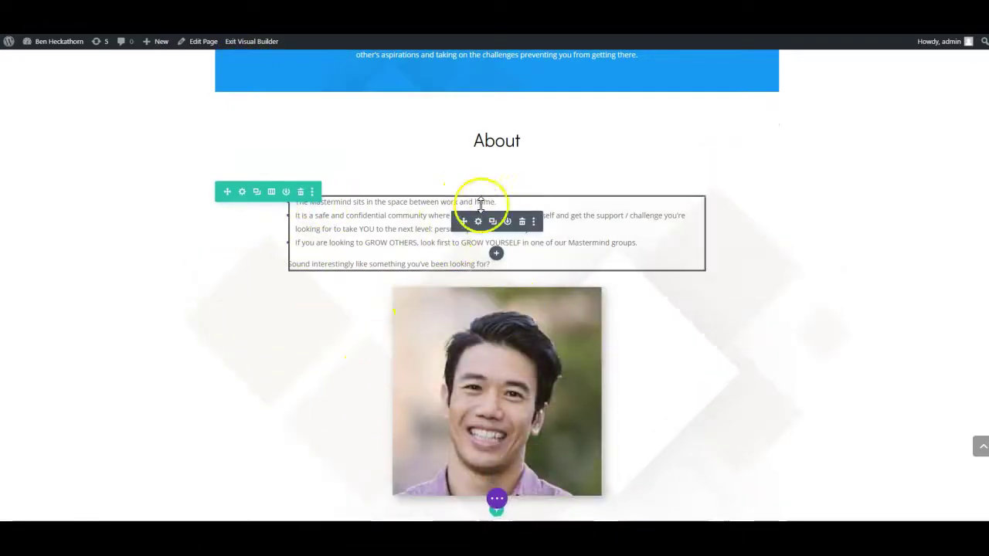
scroll(441, 327, "down", 2)
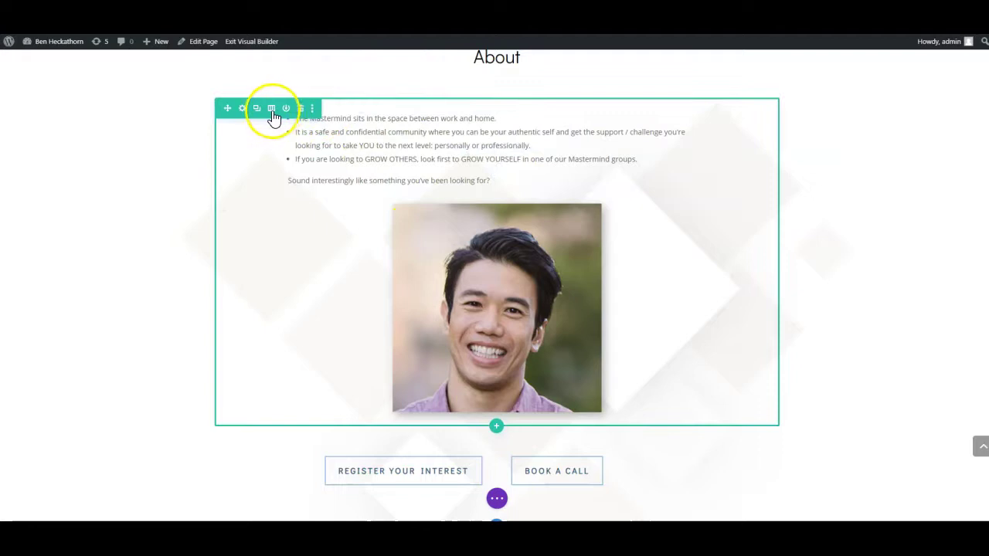
left_click(272, 112)
left_click(203, 174)
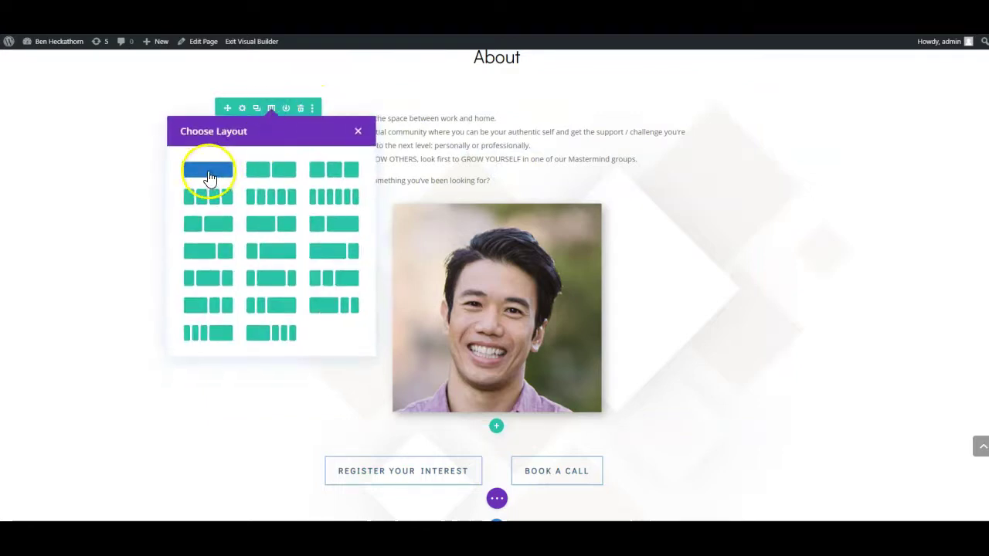
left_click(270, 174)
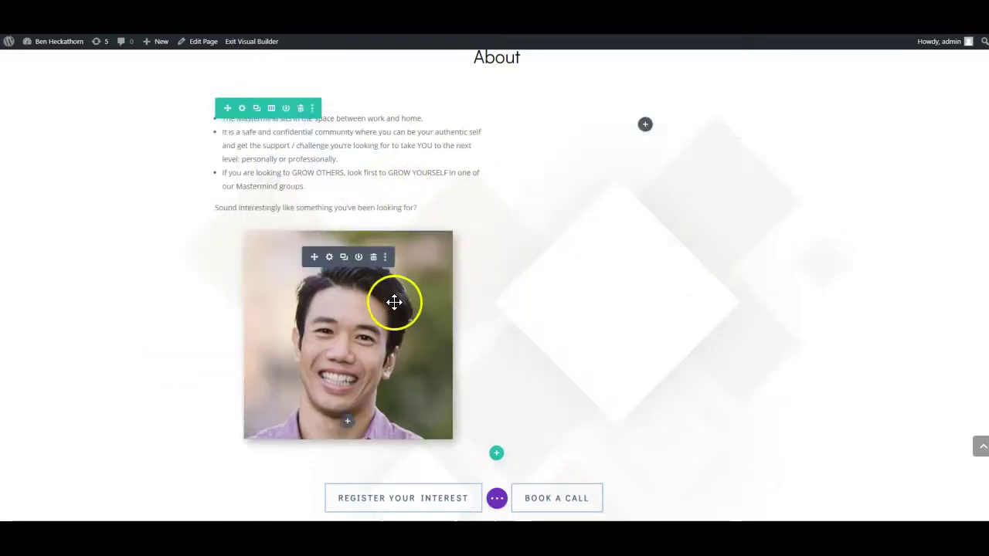
Step: Move the portrait image into the row's empty second column and duplicate the bulleted text module in the first column
left_click_drag(313, 257, 710, 245)
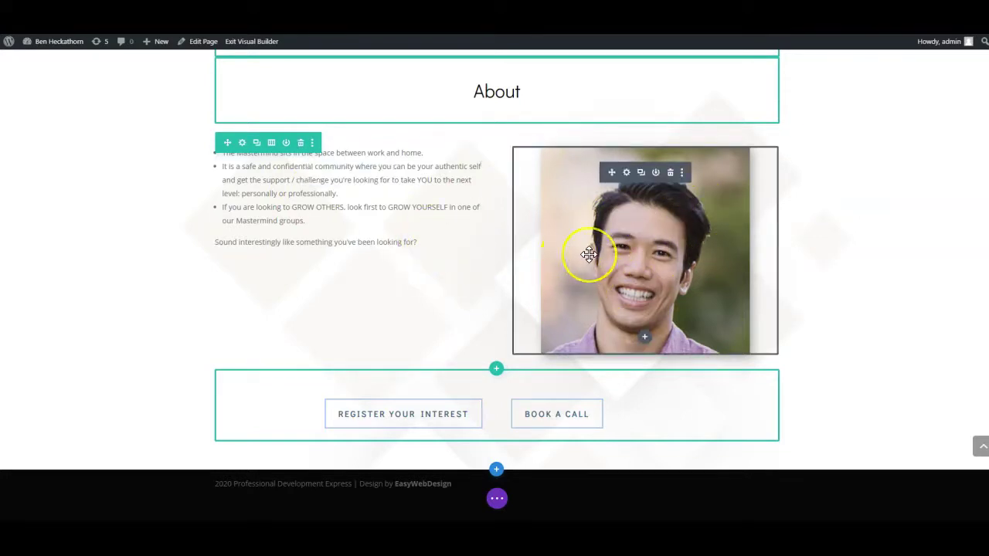
left_click_drag(589, 254, 330, 200)
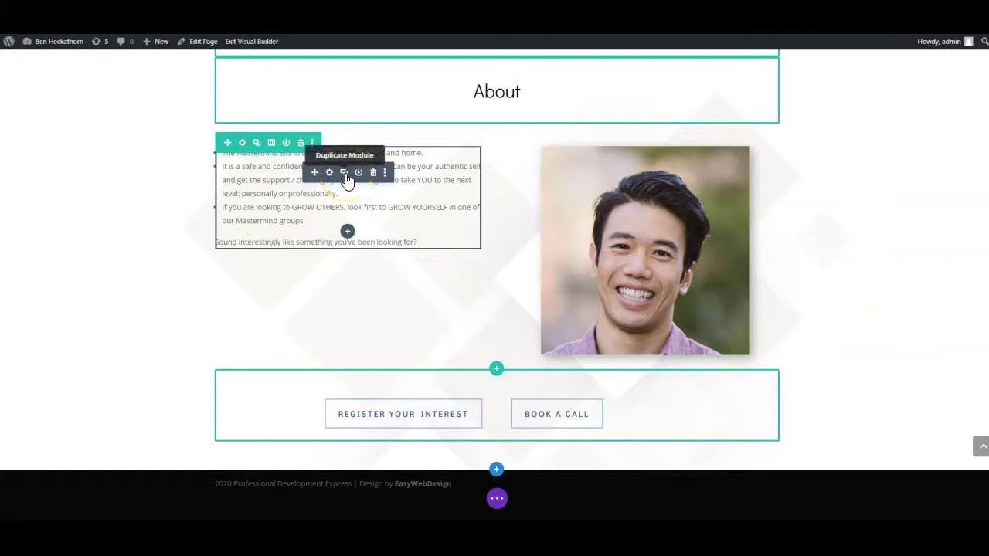
left_click(344, 173)
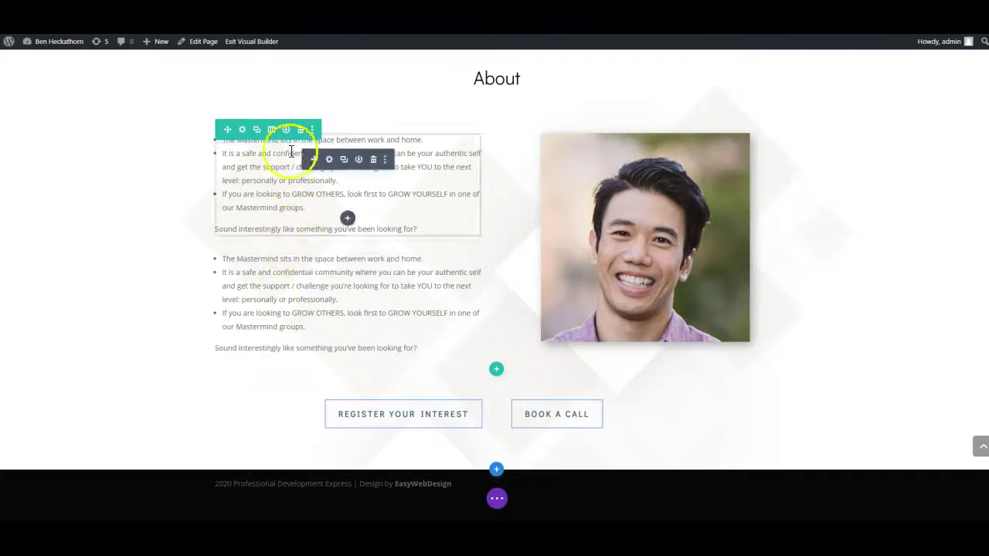
left_click(268, 279)
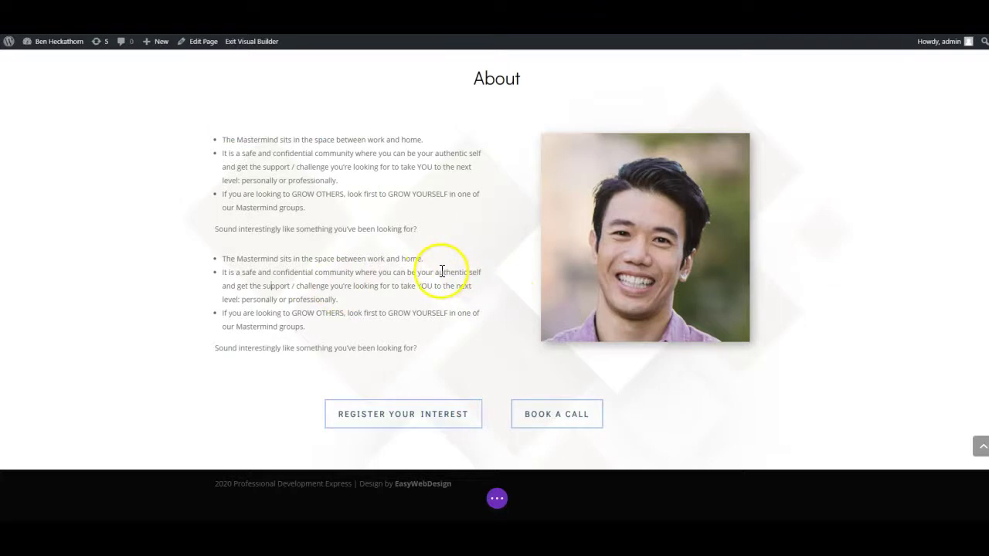
scroll(442, 270, "up", 5)
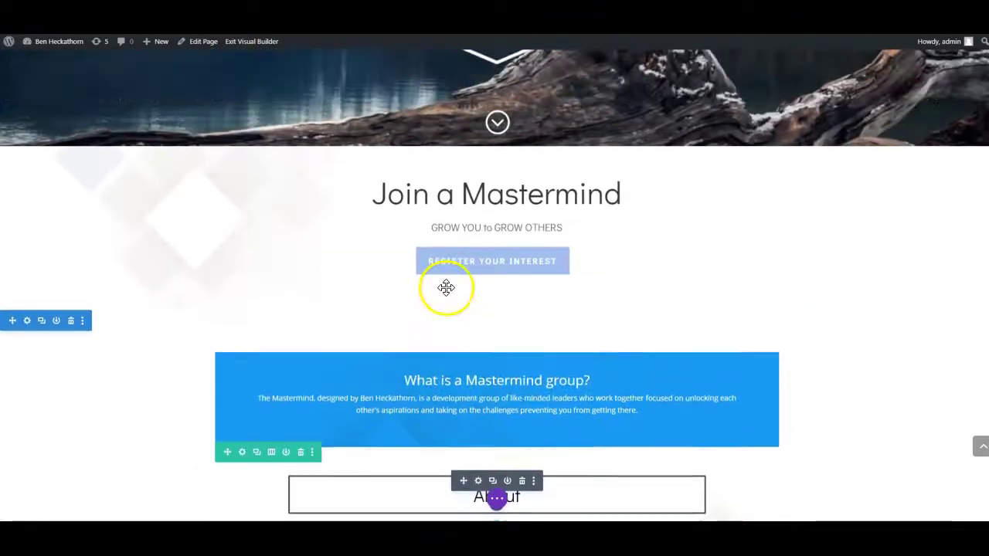